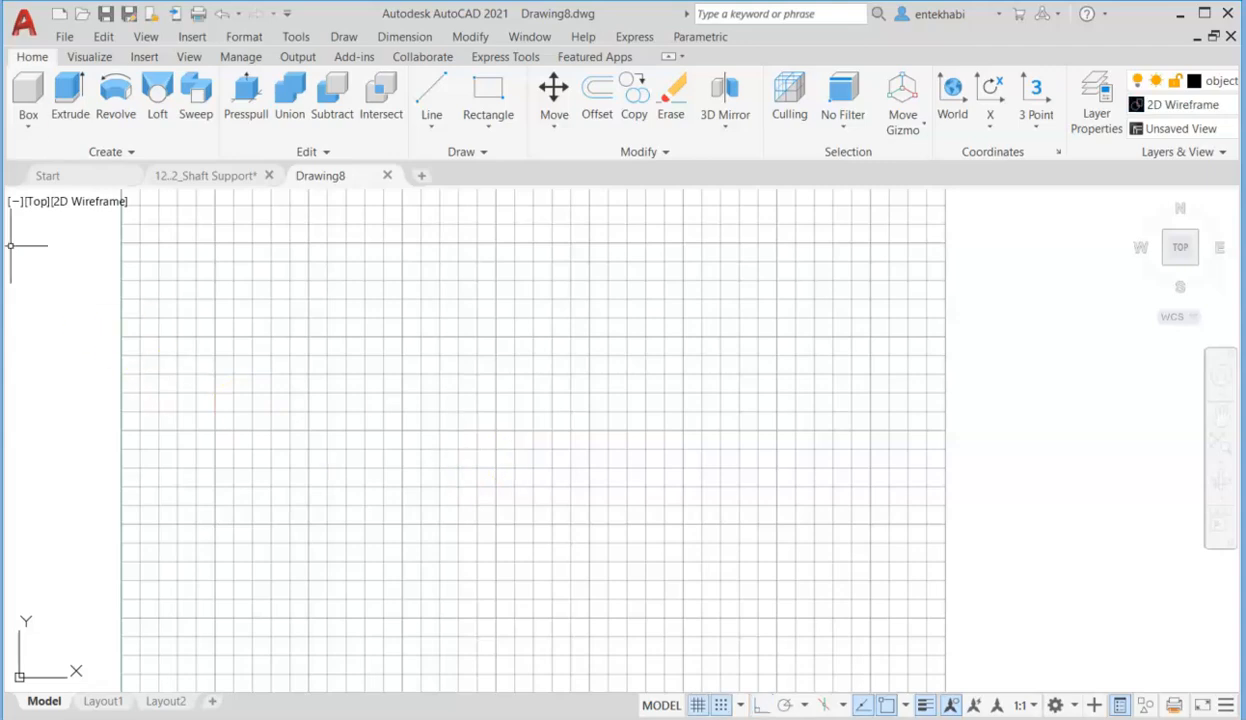
- Switch the drawing to the SE Isometric view and set the current view as Home
{"action": "left_click", "coordinate": [148, 40]}
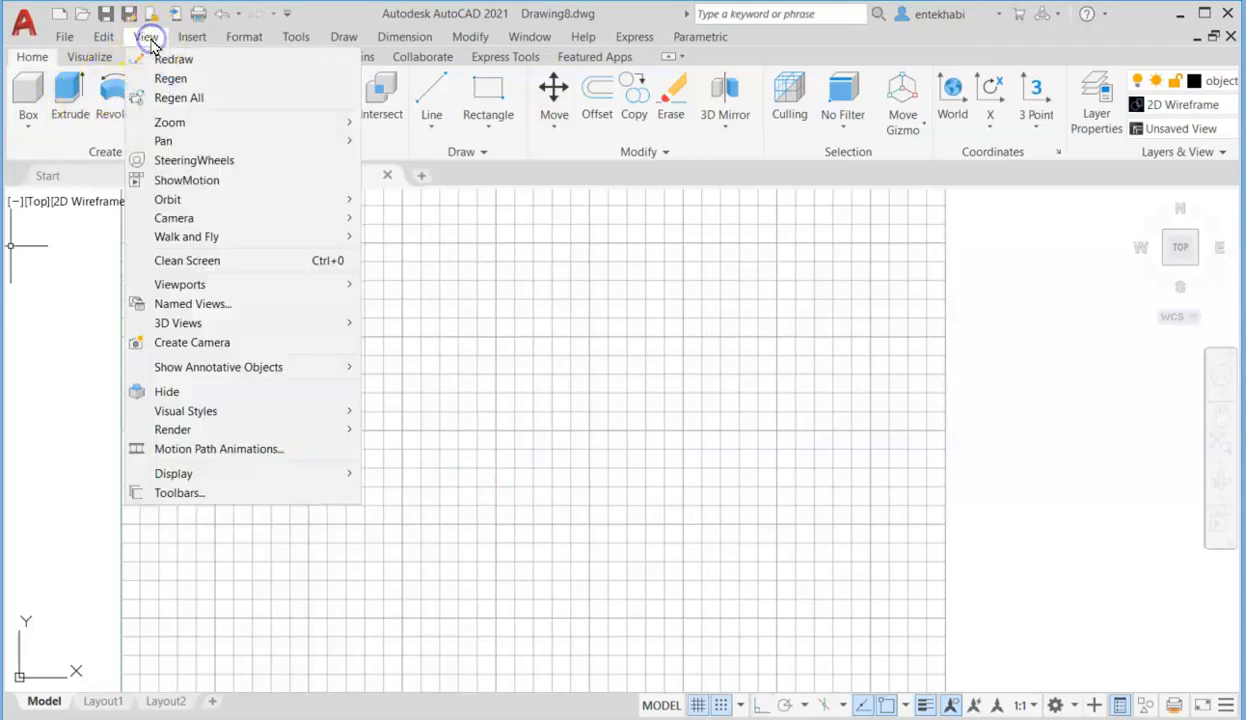
{"action": "mouse_move", "coordinate": [200, 332]}
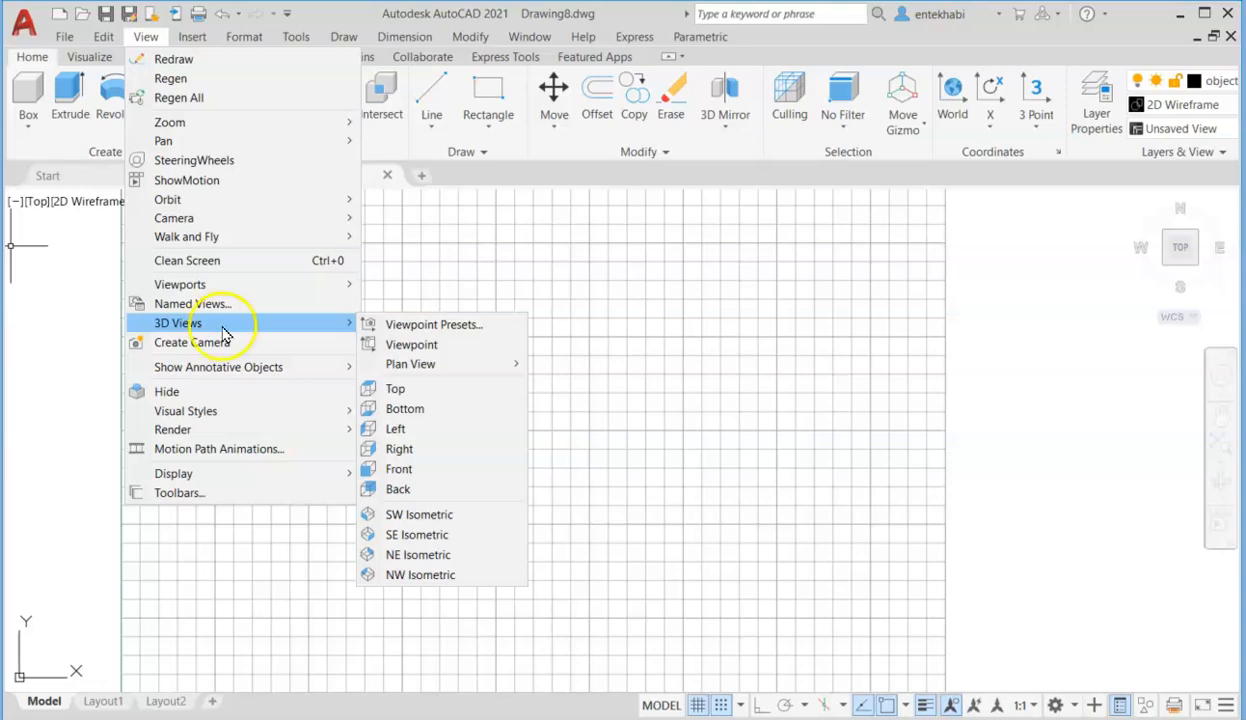
{"action": "left_click", "coordinate": [414, 537]}
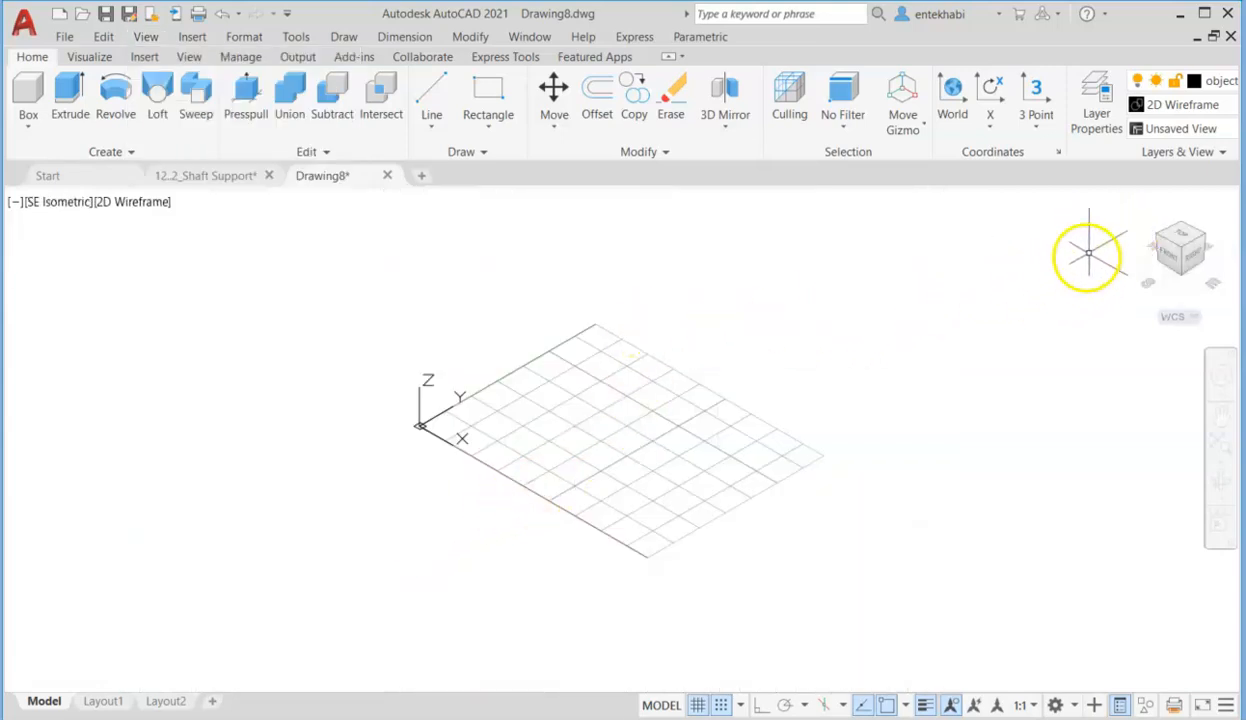
{"action": "right_click", "coordinate": [1136, 210]}
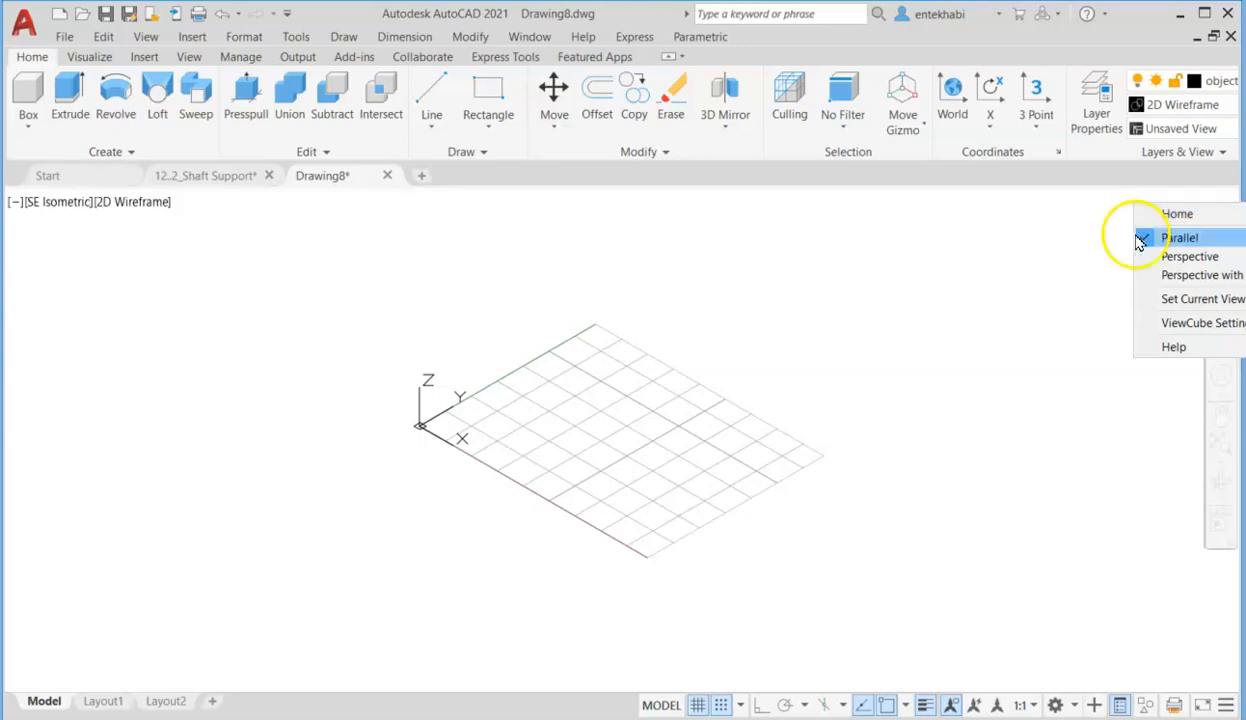
{"action": "left_click", "coordinate": [1165, 300]}
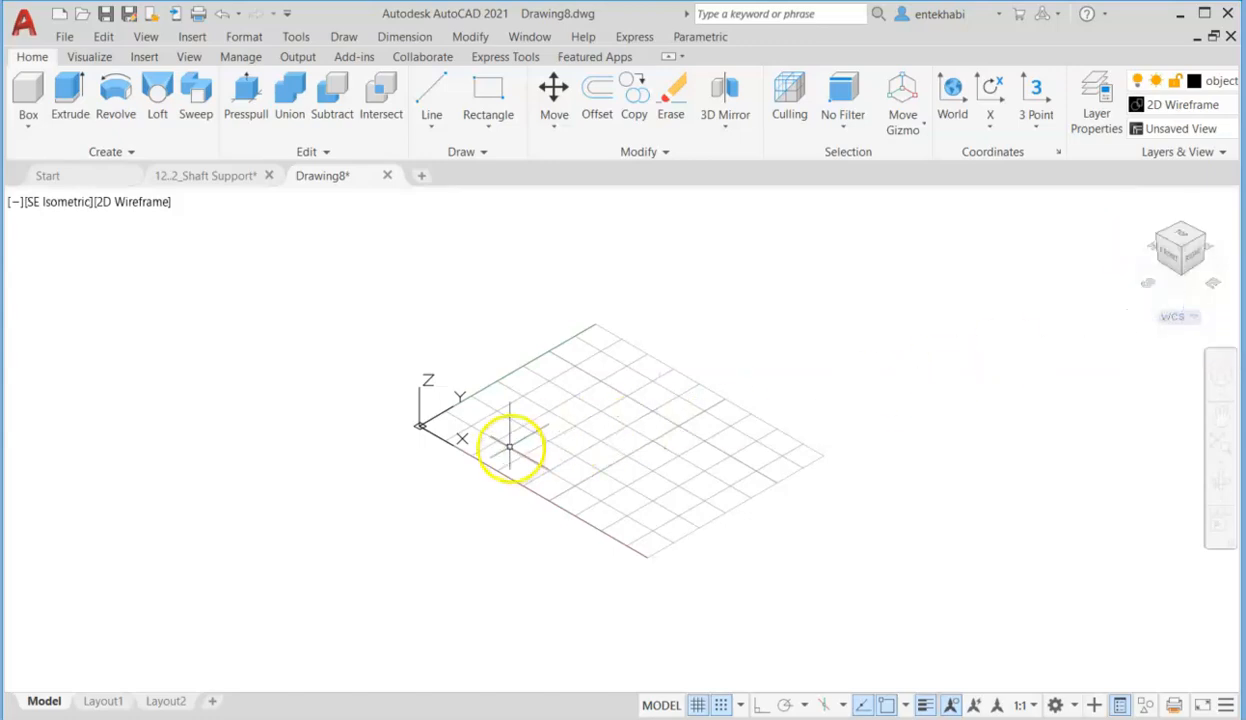
- Turn off the grid display in the drawing area
{"action": "left_click", "coordinate": [423, 424]}
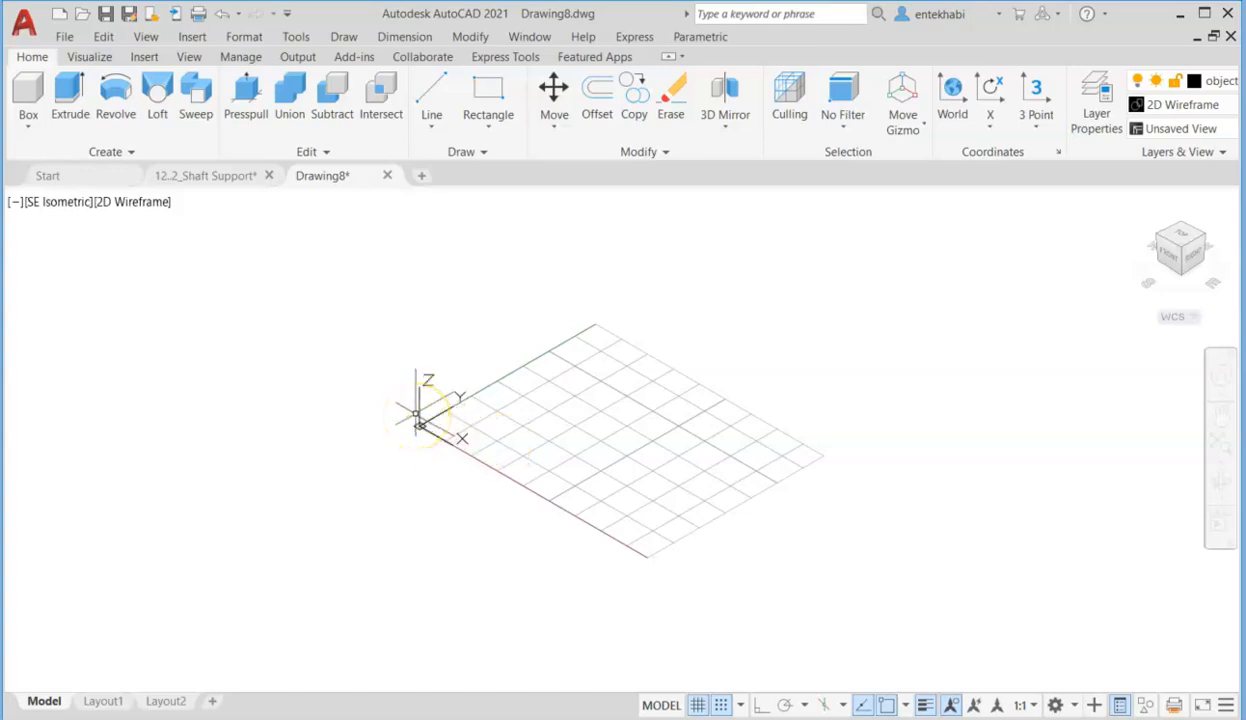
{"action": "key", "text": "F7"}
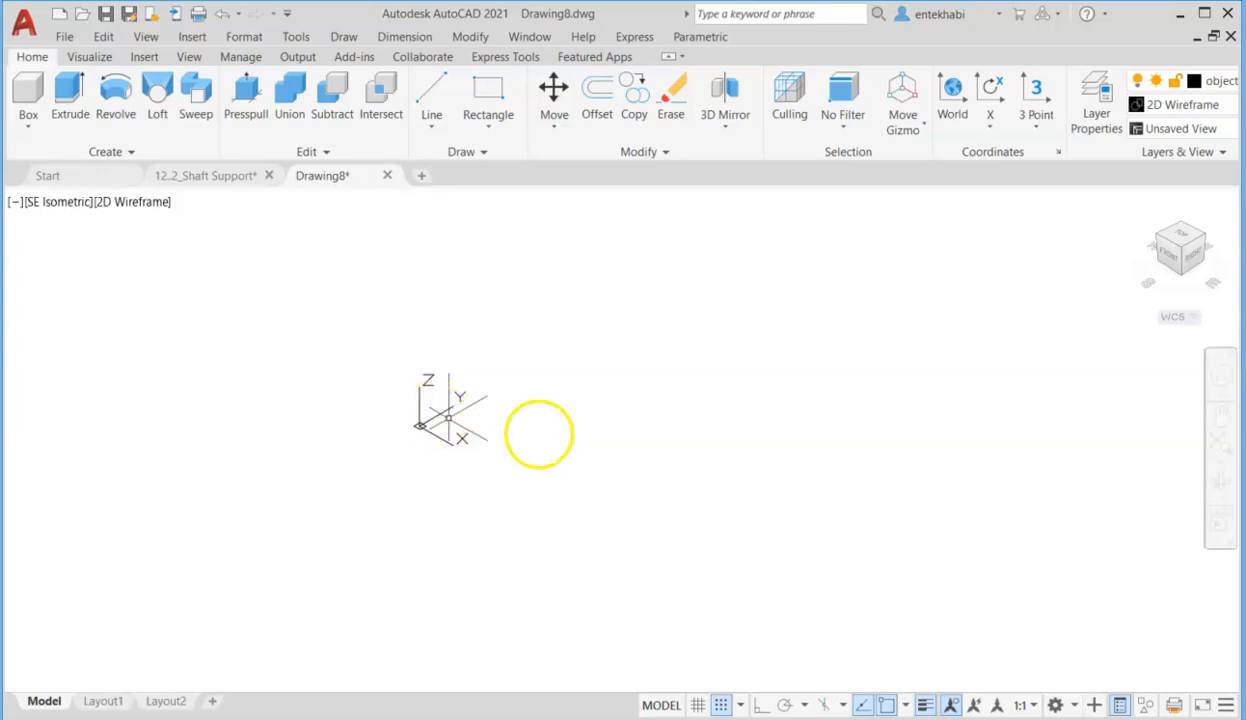
{"action": "middle_click_drag", "start_coordinate": [501, 460], "coordinate": [395, 489]}
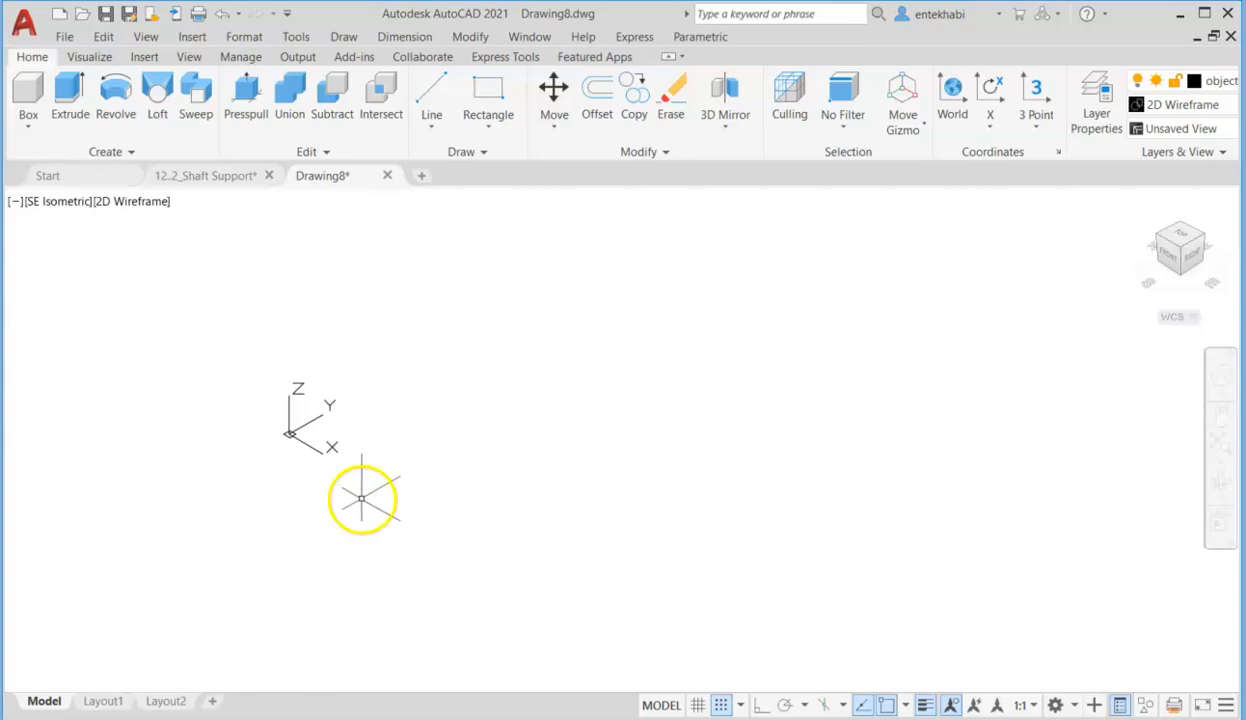
- With Ortho on, create a solid box 4.13 long along X, 1.88 wide and 0.63 high, specifying its length and width separately
{"action": "left_click", "coordinate": [33, 128]}
{"action": "left_click", "coordinate": [10, 159]}
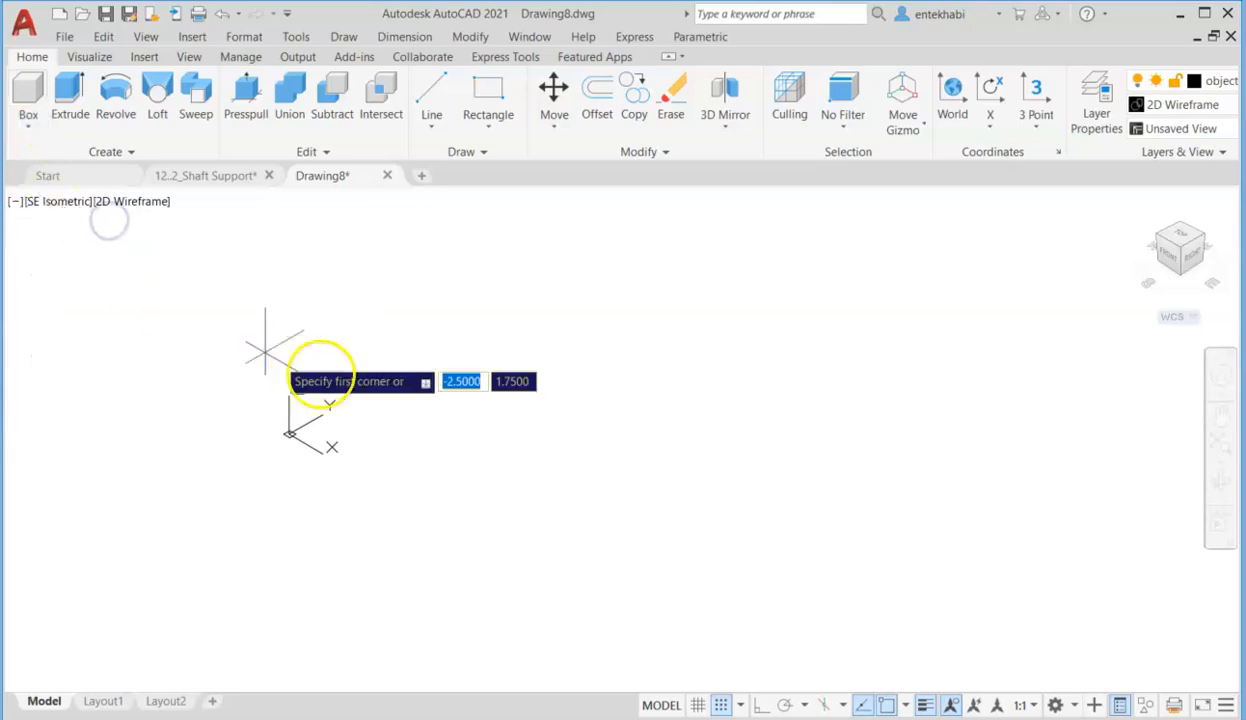
{"action": "left_click", "coordinate": [422, 348]}
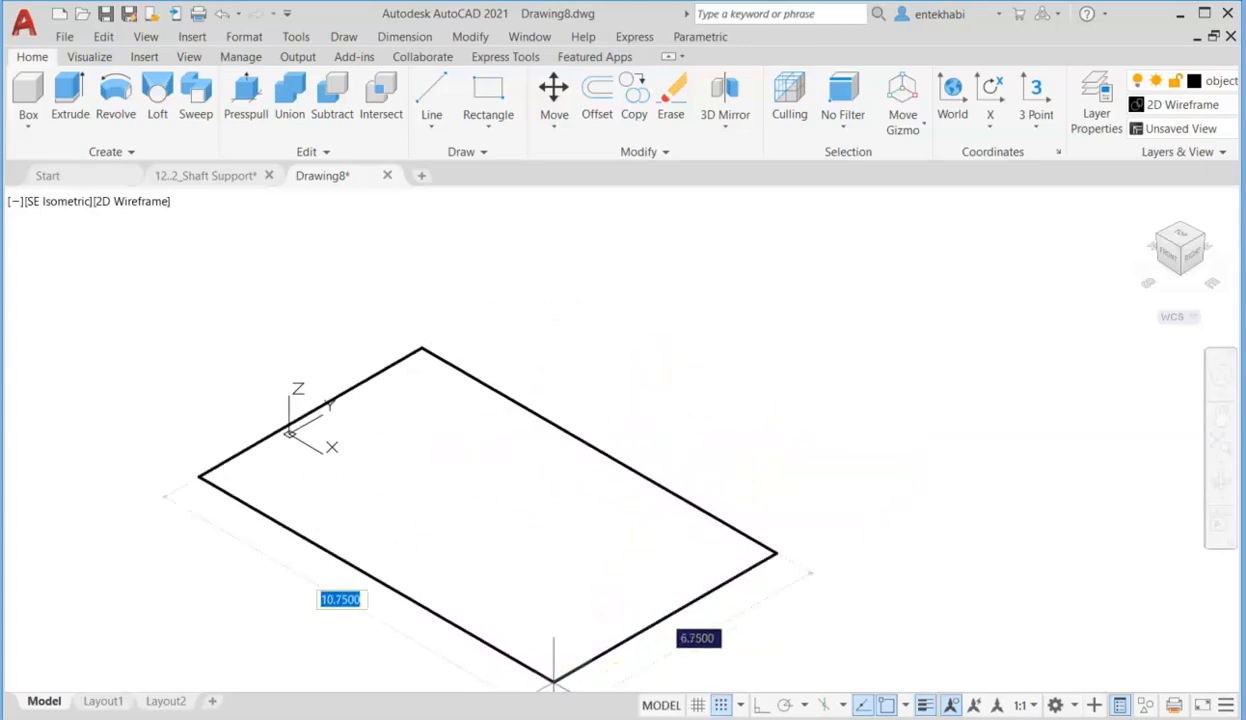
{"action": "left_click", "coordinate": [372, 718]}
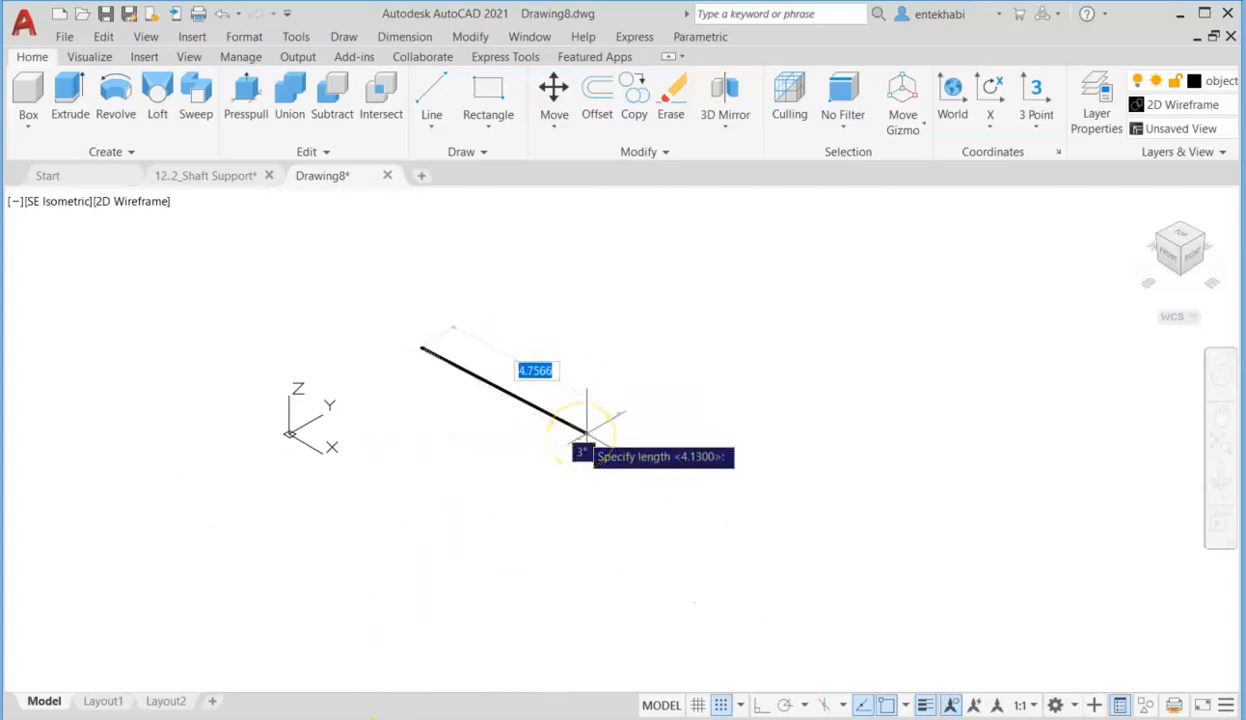
{"action": "key", "text": "F8"}
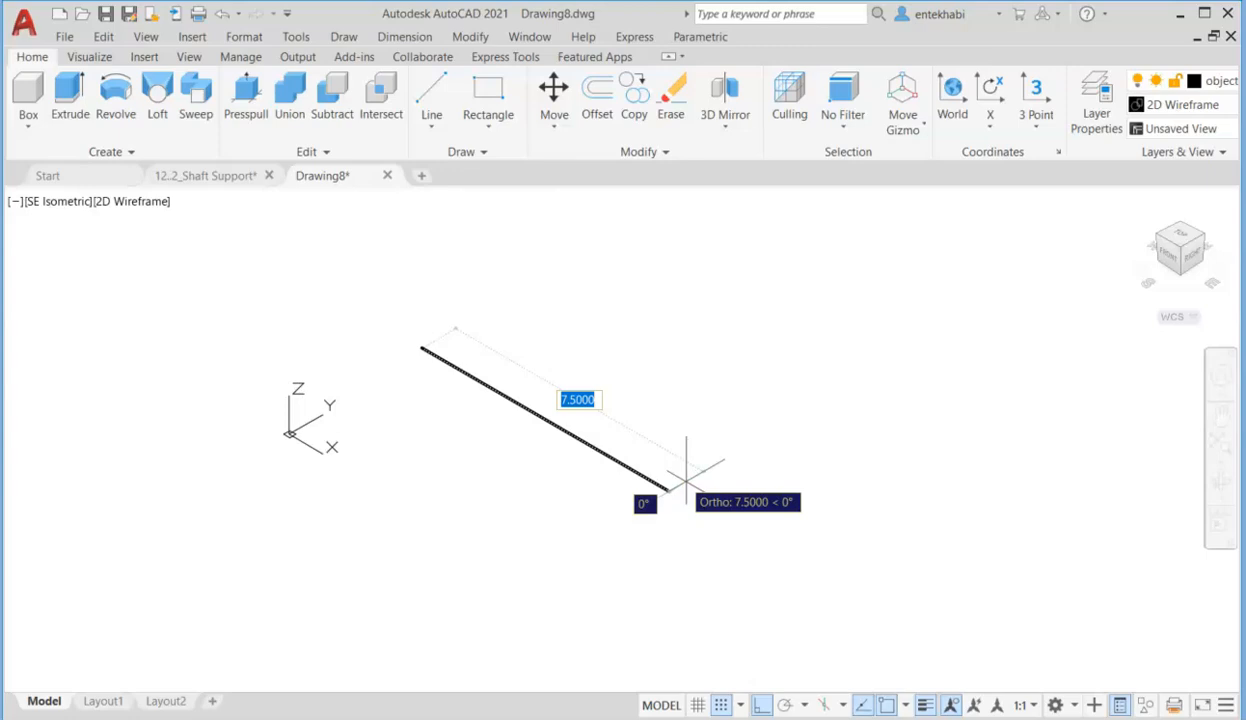
{"action": "type", "text": "4.13"}
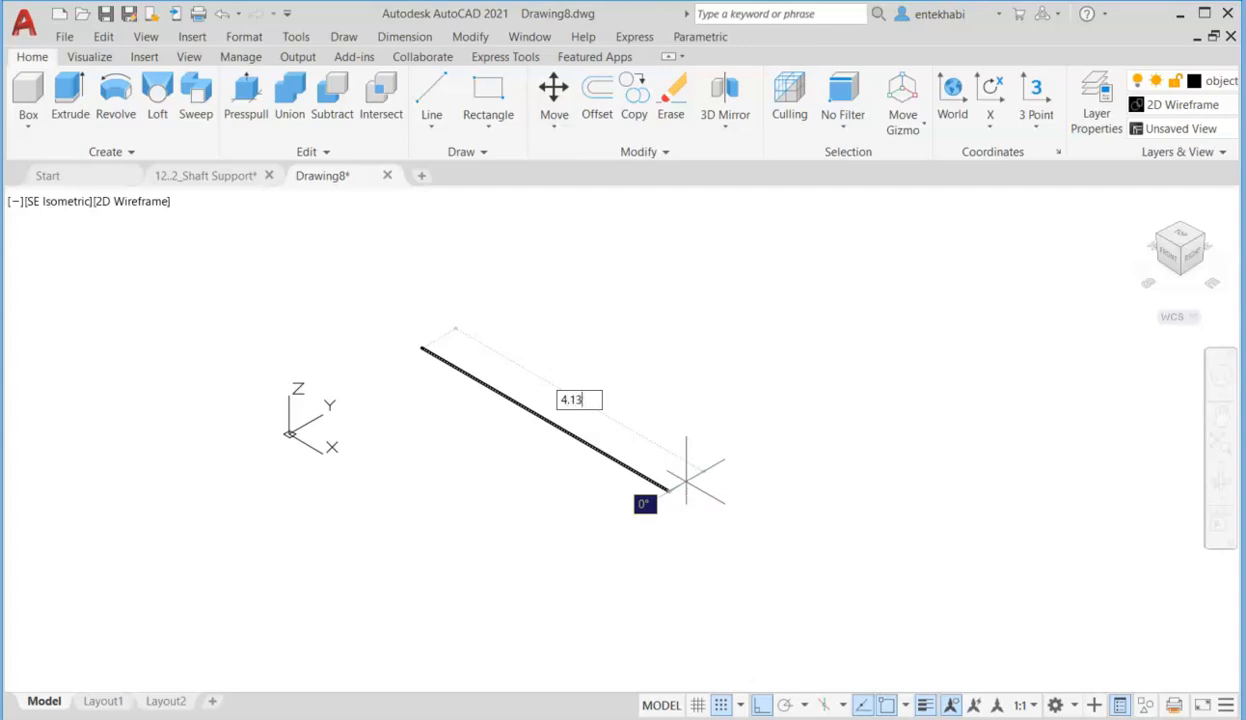
{"action": "key", "text": "Return"}
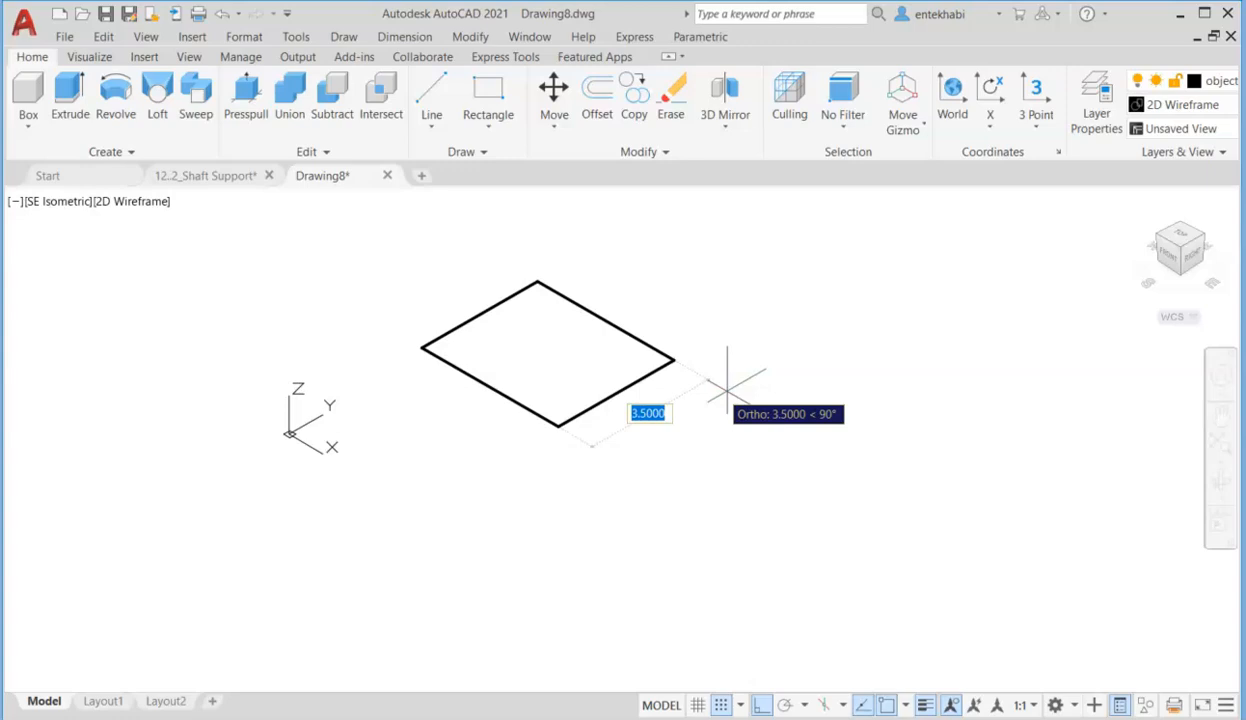
{"action": "type", "text": "1"}
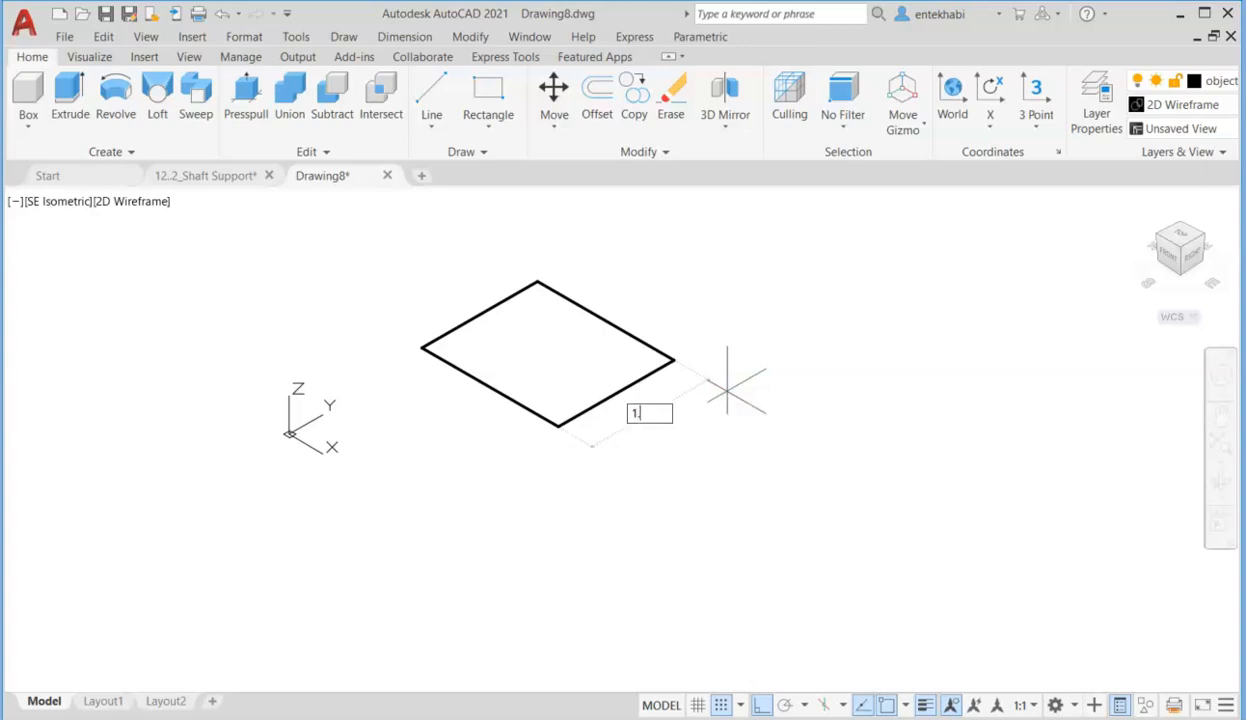
{"action": "type", "text": ".88"}
{"action": "key", "text": "Return"}
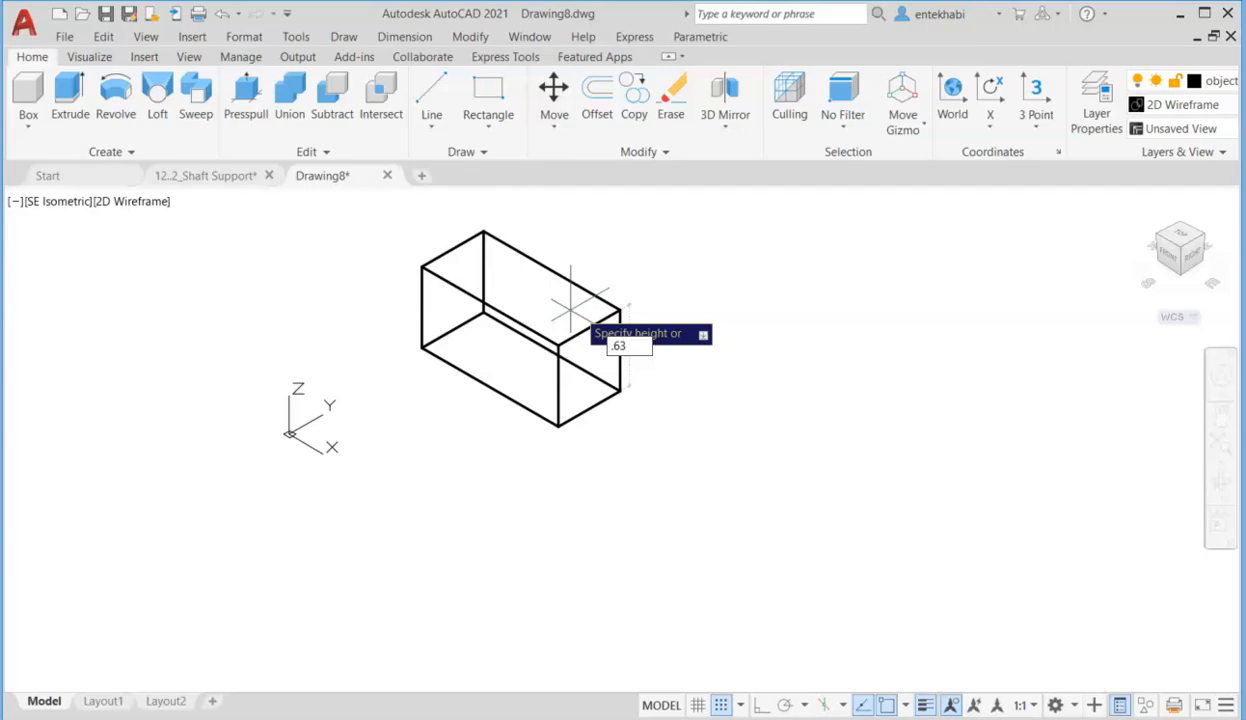
{"action": "key", "text": "Return"}
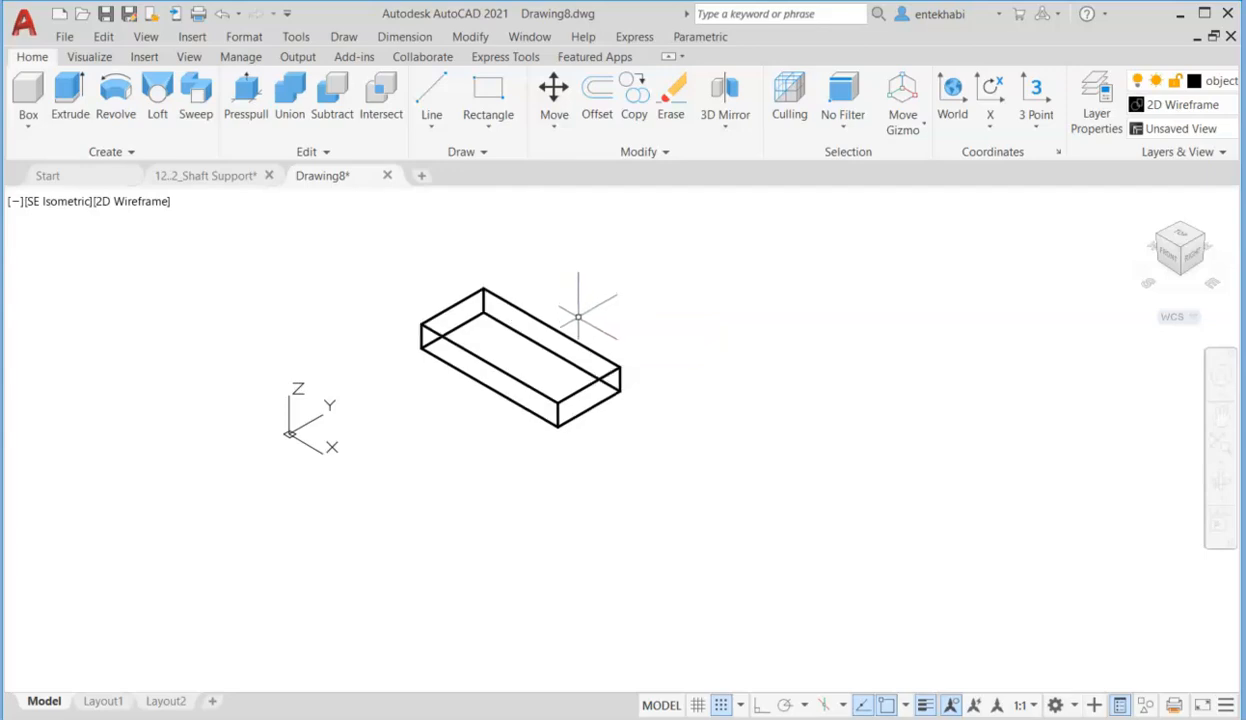
- Define a 3-point UCS on the box's back face, with origin at its lower rear corner, X along the bottom edge and Y up
{"action": "mouse_move", "coordinate": [521, 360]}
{"action": "middle_mouse_down"}
{"action": "mouse_move", "coordinate": [491, 438]}
{"action": "mouse_move", "coordinate": [526, 437]}
{"action": "middle_mouse_up"}
{"action": "scroll", "coordinate": [490, 437], "scroll_direction": "up", "scroll_amount": 4}
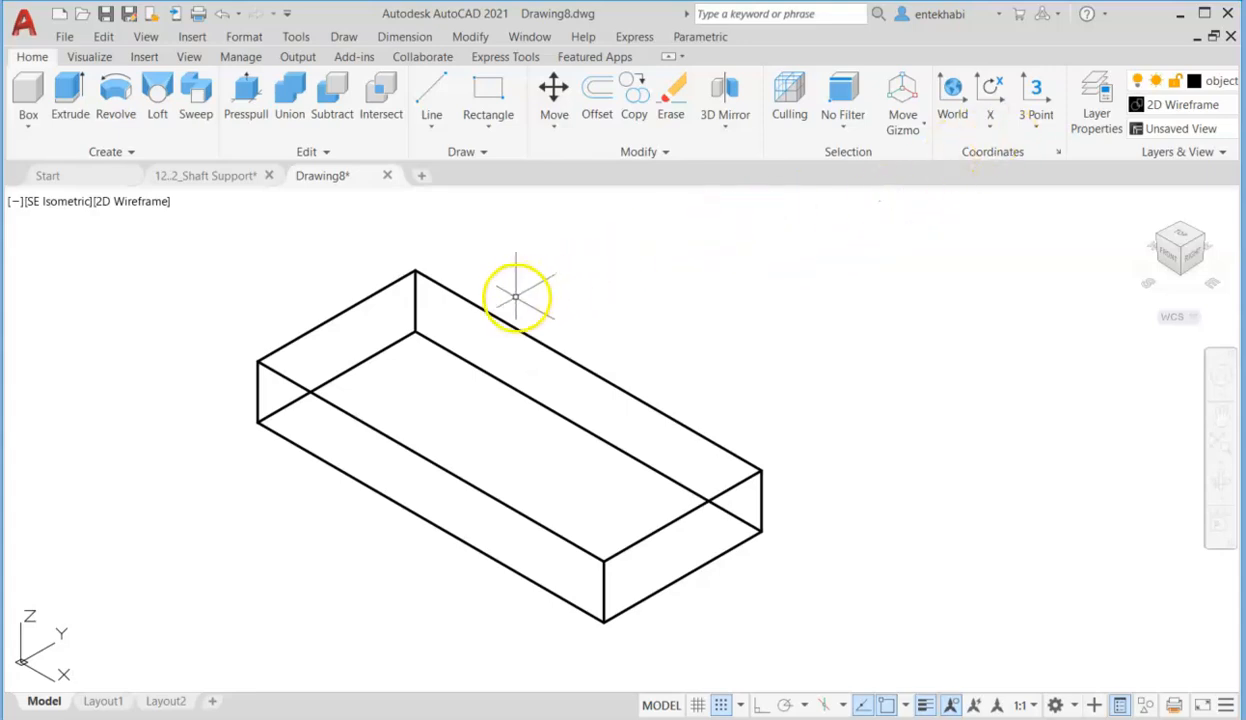
{"action": "left_click", "coordinate": [1035, 90]}
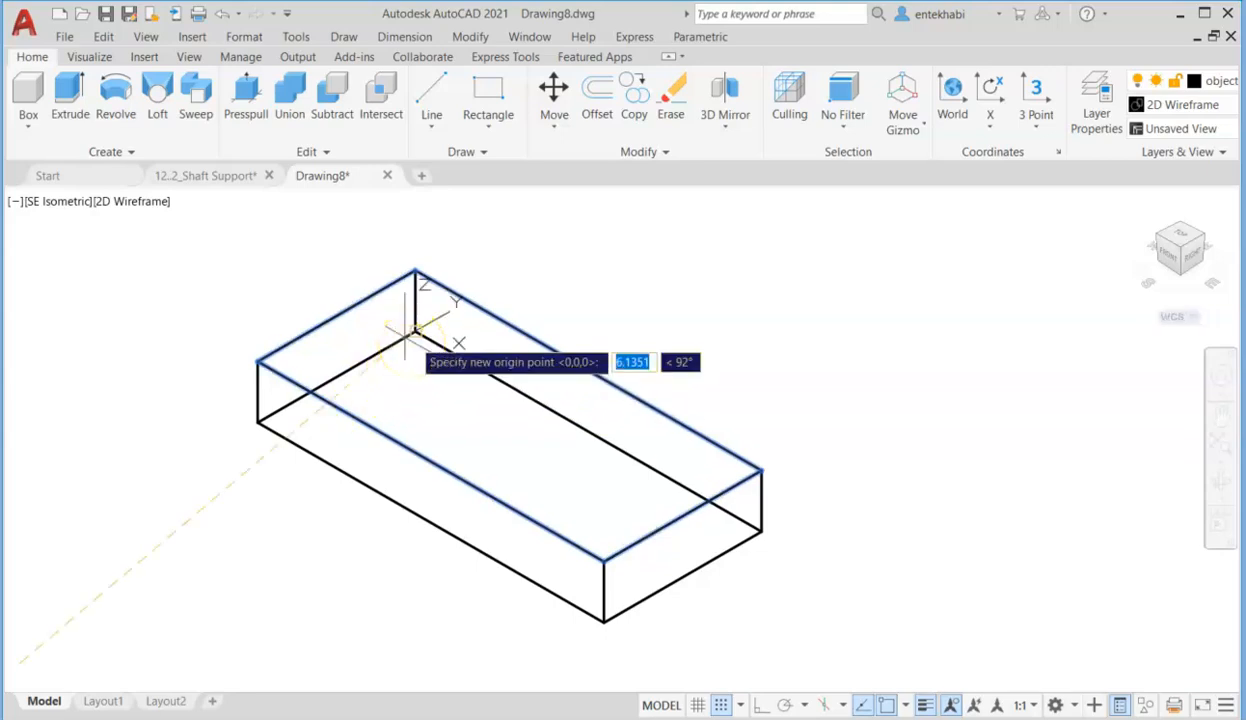
{"action": "left_click", "coordinate": [415, 330]}
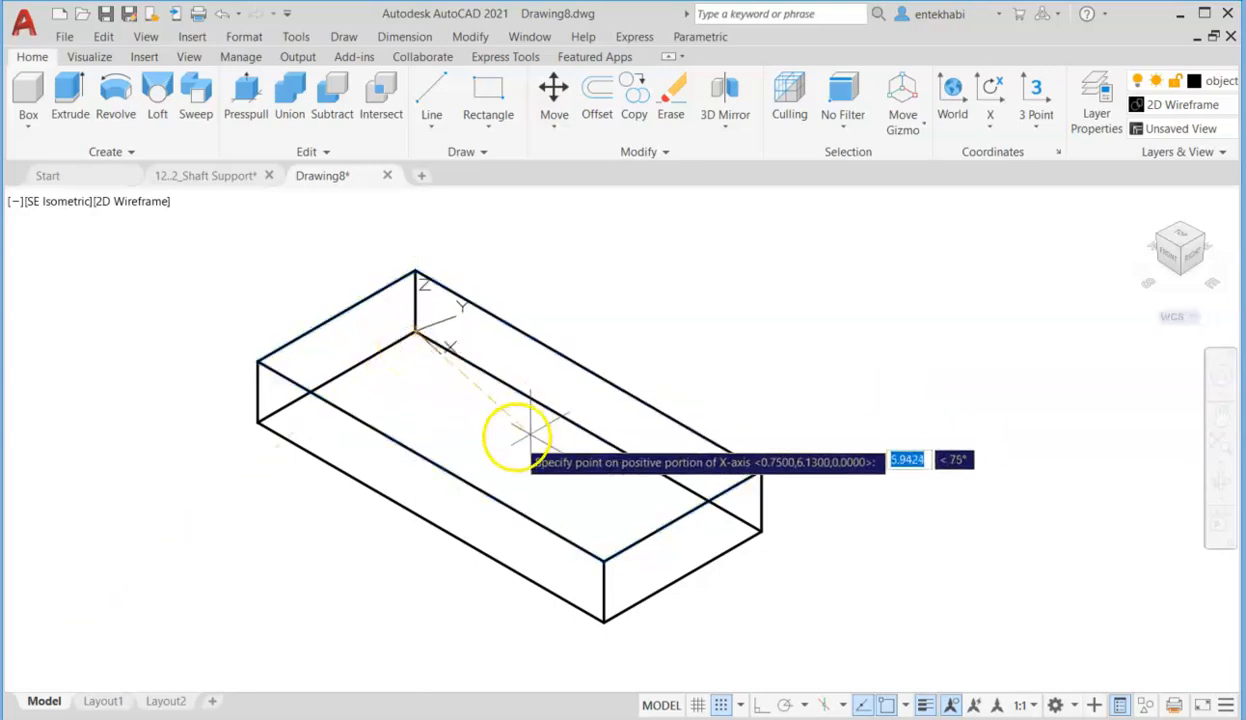
{"action": "left_click", "coordinate": [761, 531]}
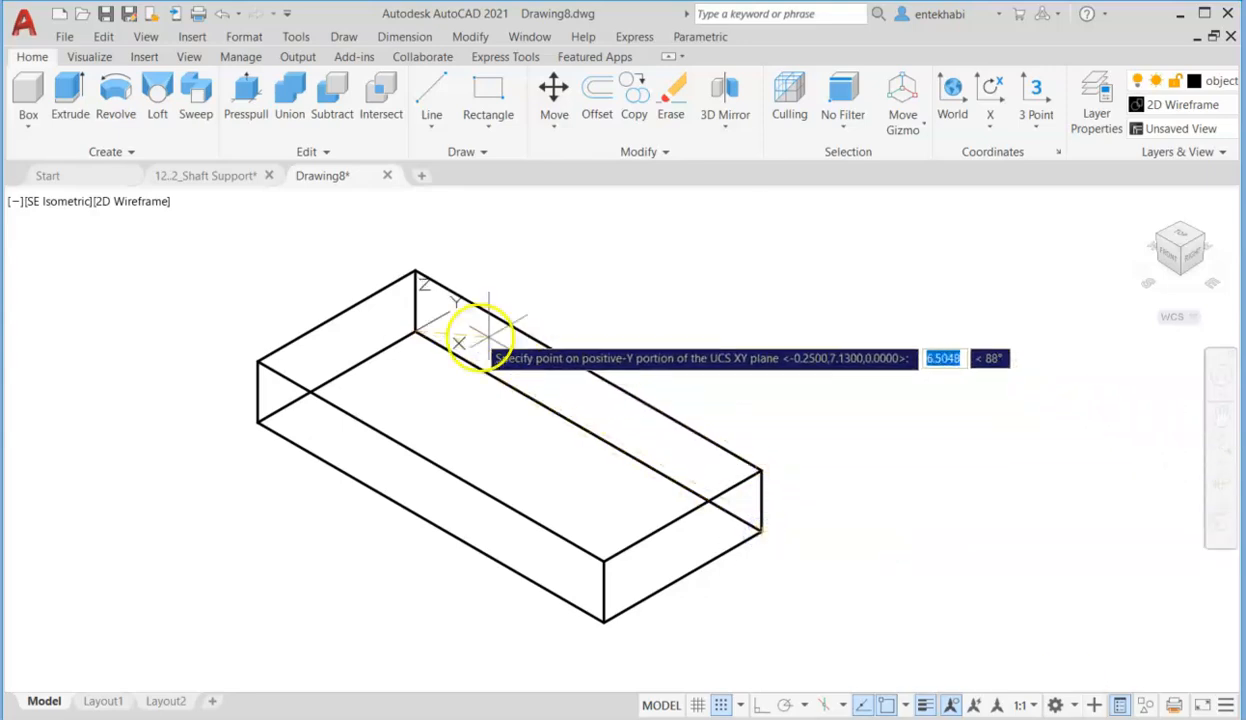
{"action": "left_click", "coordinate": [414, 271]}
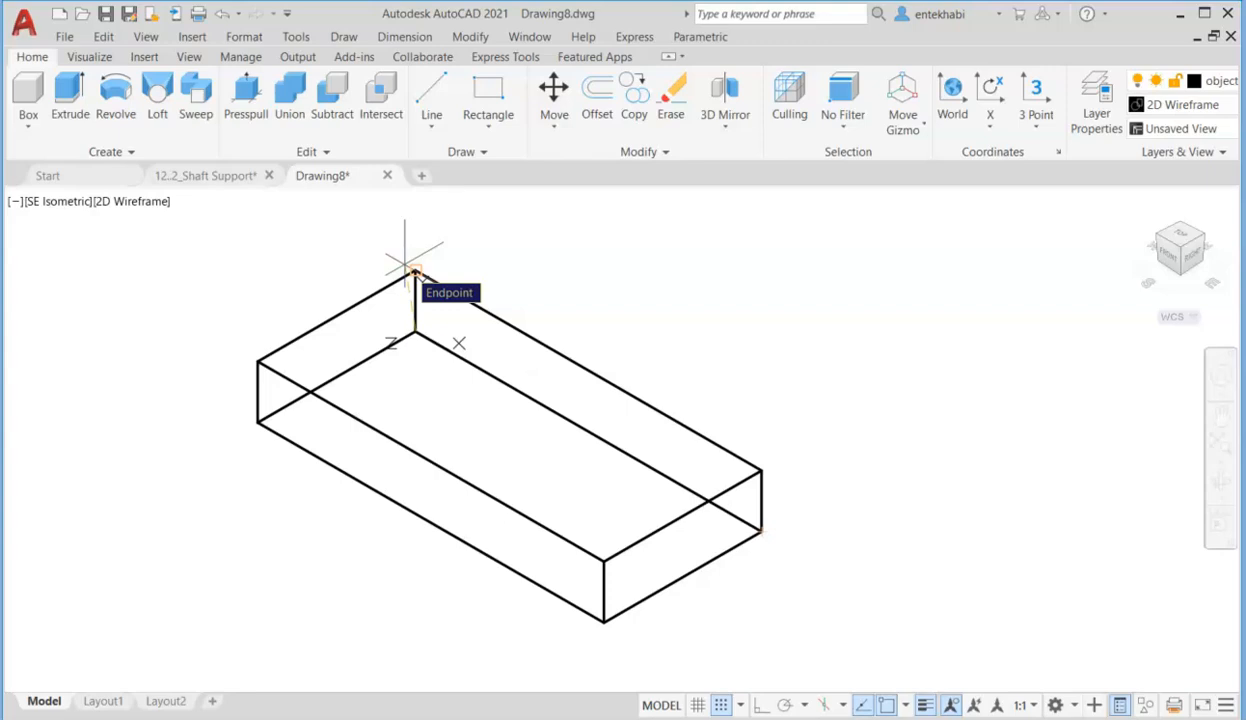
{"action": "left_click", "coordinate": [414, 271]}
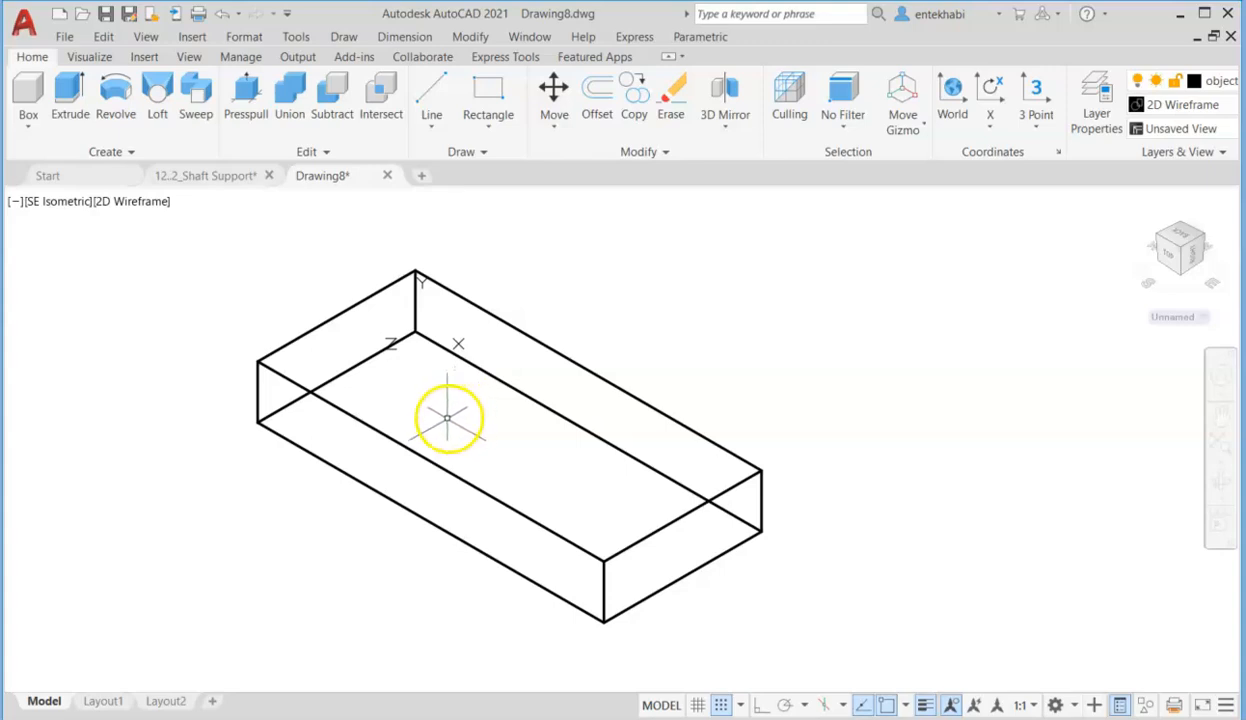
- With Ortho on, draw a 2.63 vertical line upward from the UCS origin at the box's rear corner
{"action": "middle_click_drag", "start_coordinate": [439, 445], "coordinate": [358, 548]}
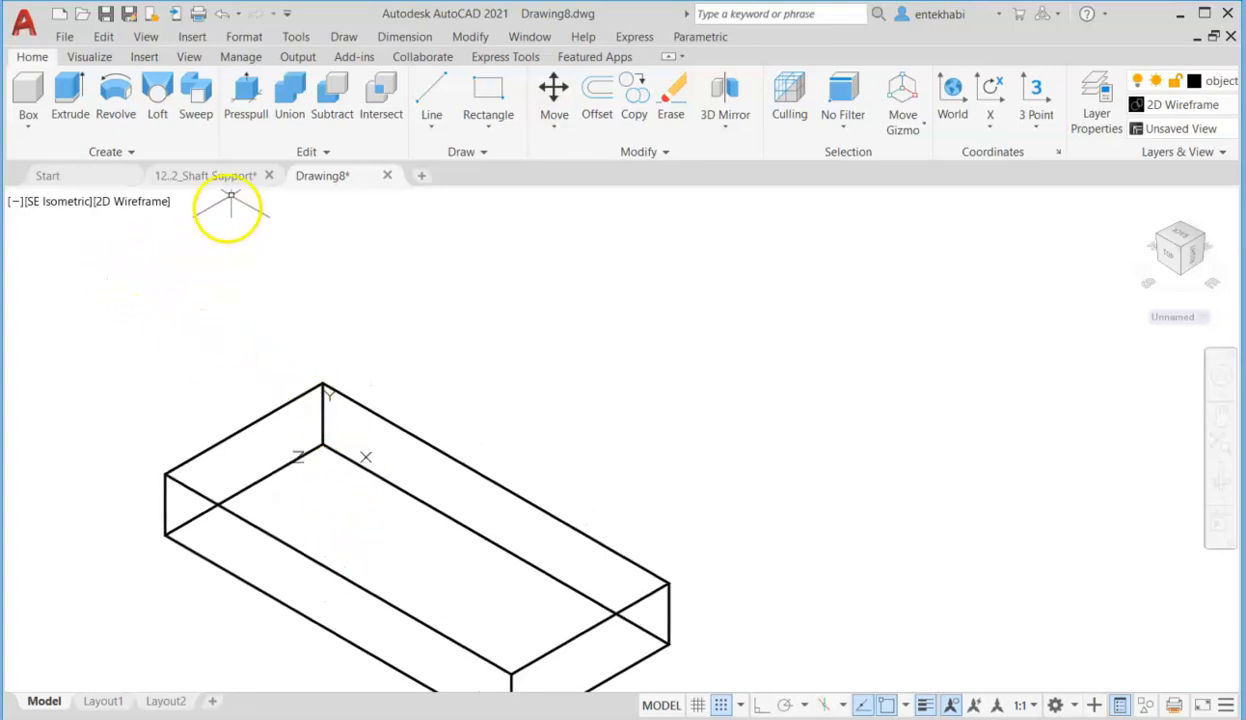
{"action": "left_click", "coordinate": [433, 128]}
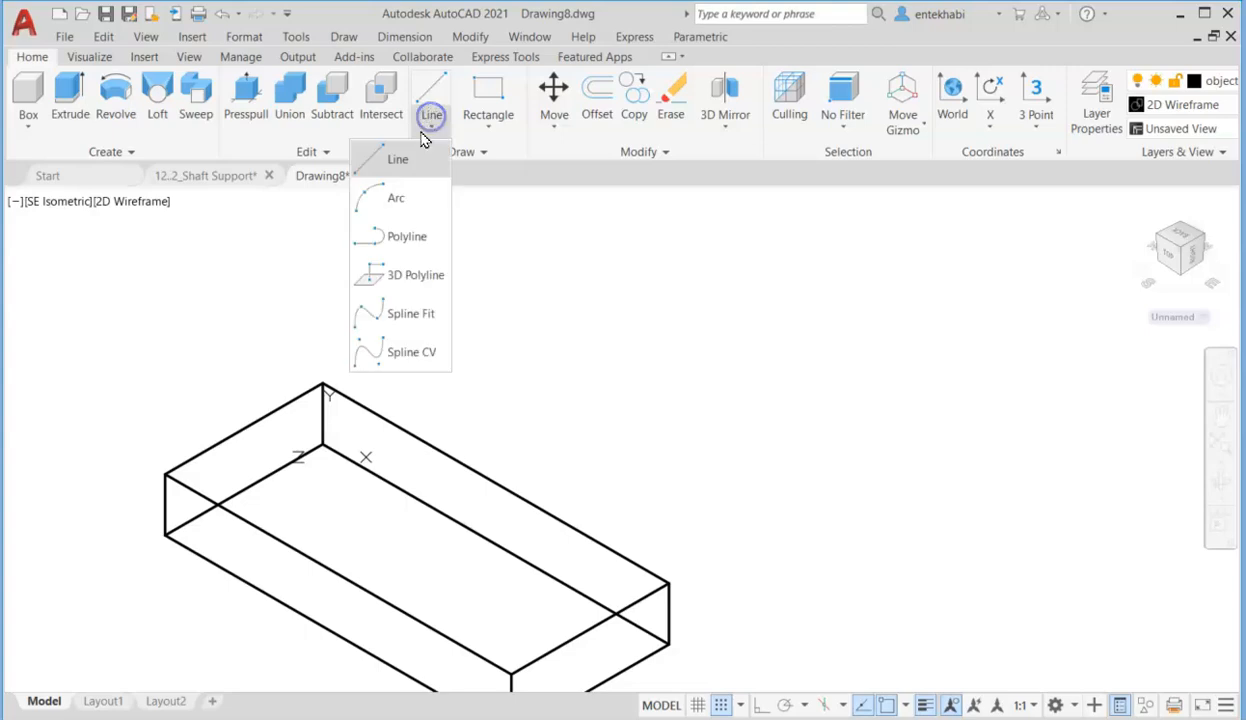
{"action": "left_click", "coordinate": [381, 172]}
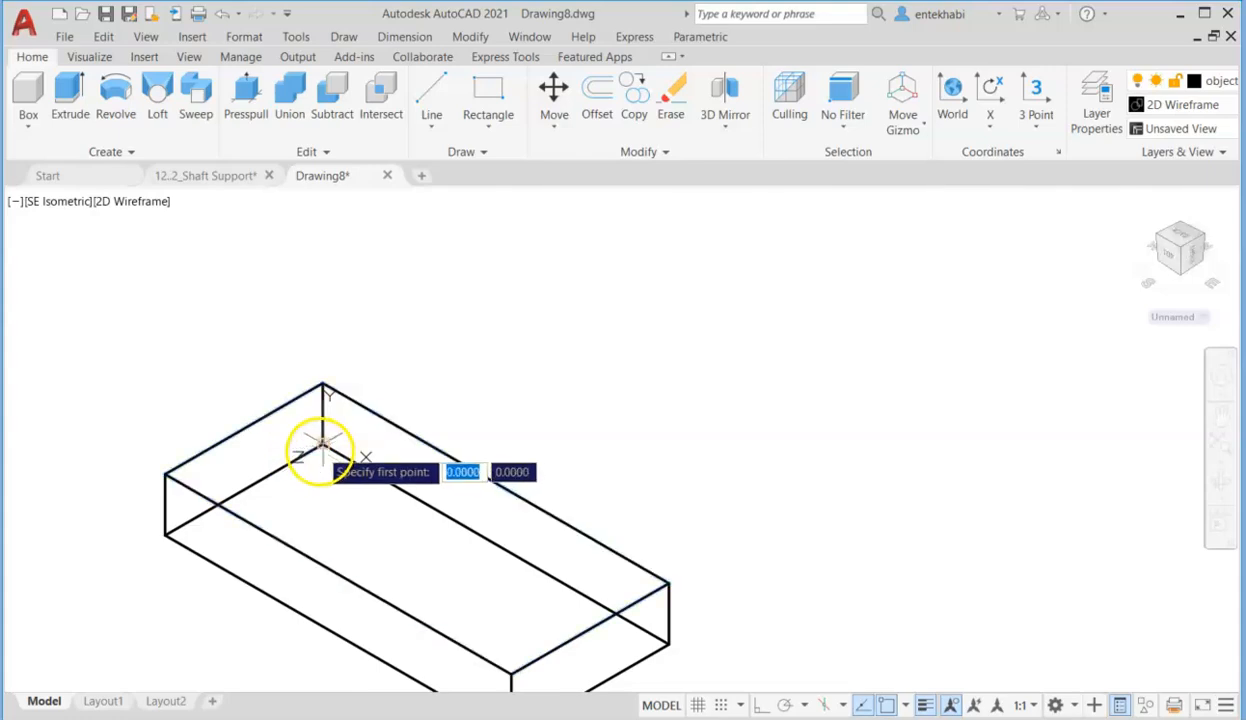
{"action": "left_click", "coordinate": [322, 445]}
{"action": "middle_click_drag", "start_coordinate": [322, 290], "coordinate": [323, 398]}
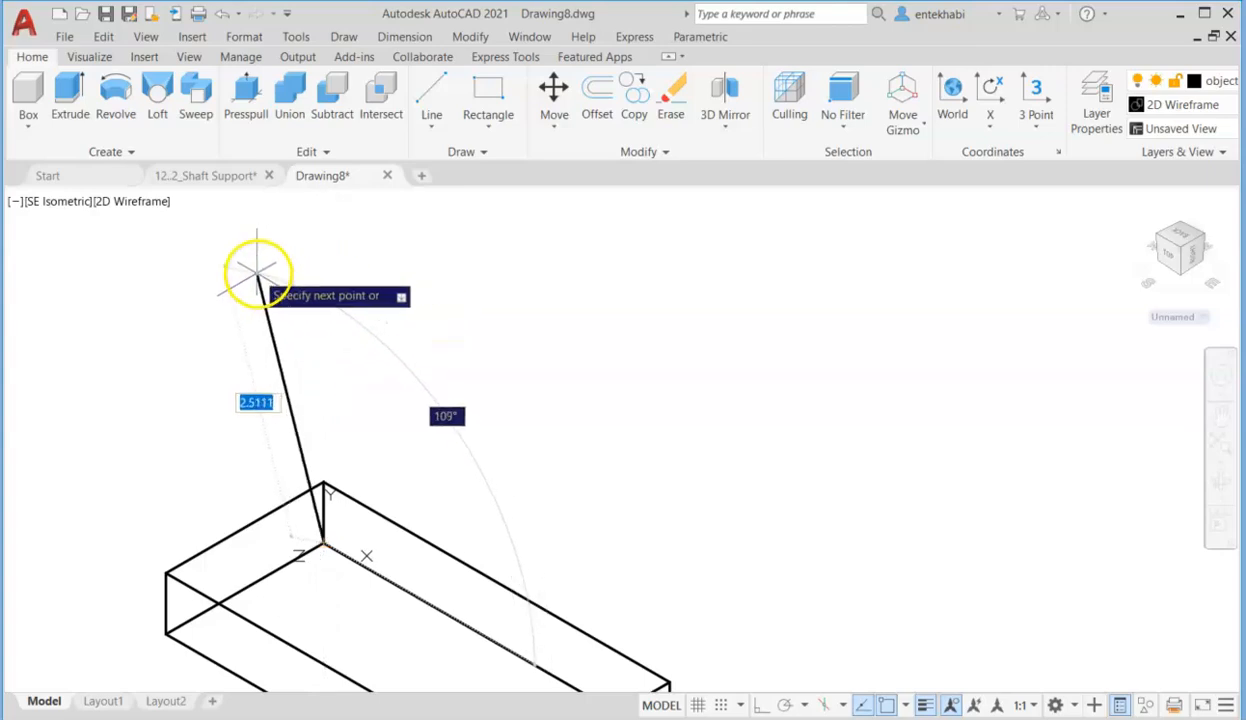
{"action": "left_click", "coordinate": [325, 238]}
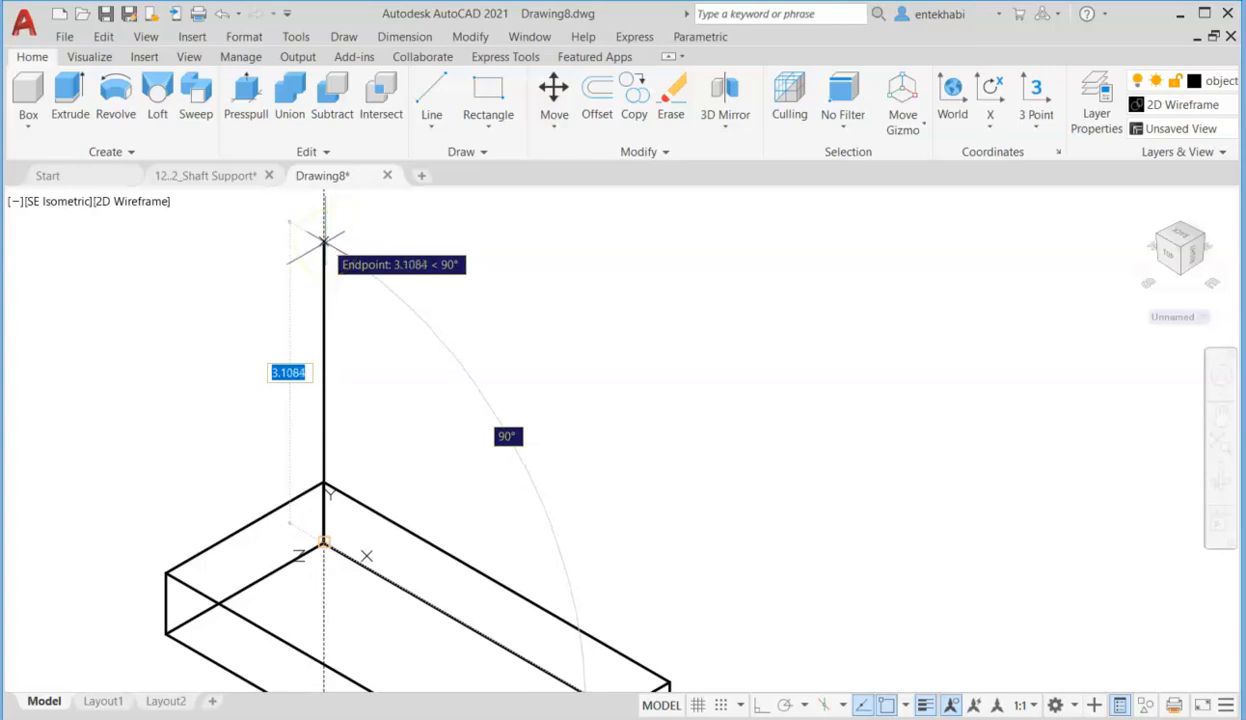
{"action": "key", "text": "F8"}
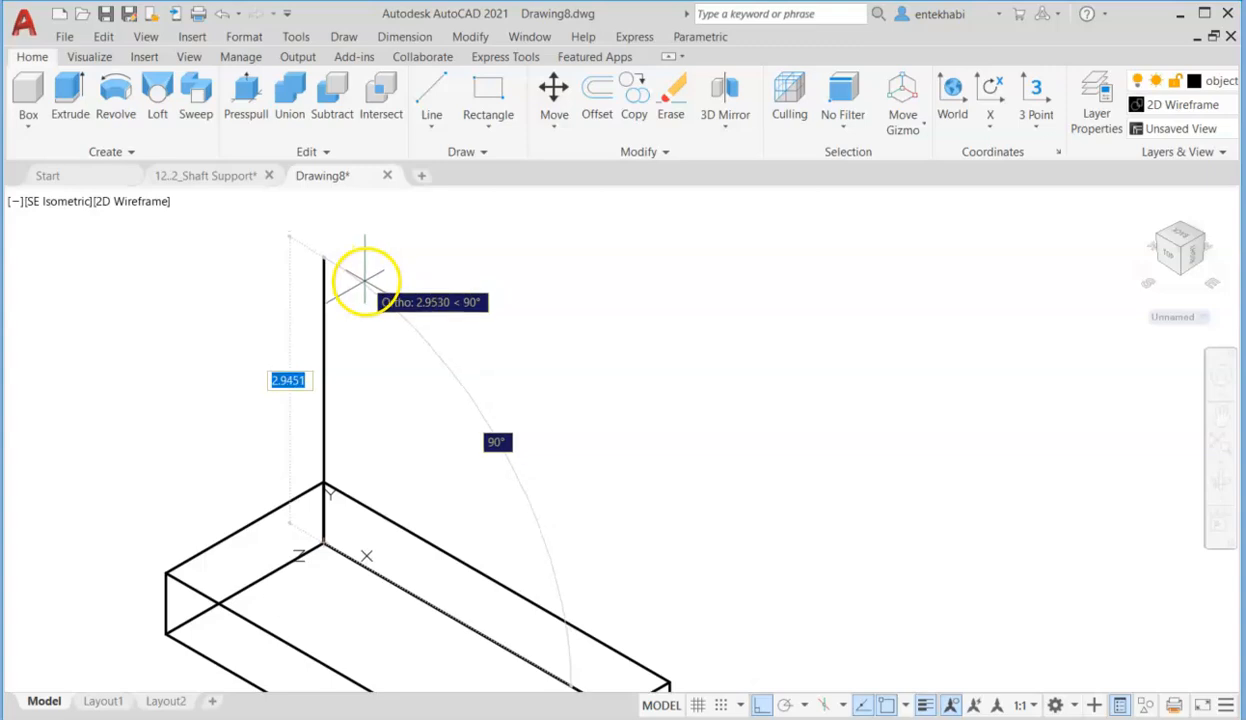
{"action": "type", "text": "2.63"}
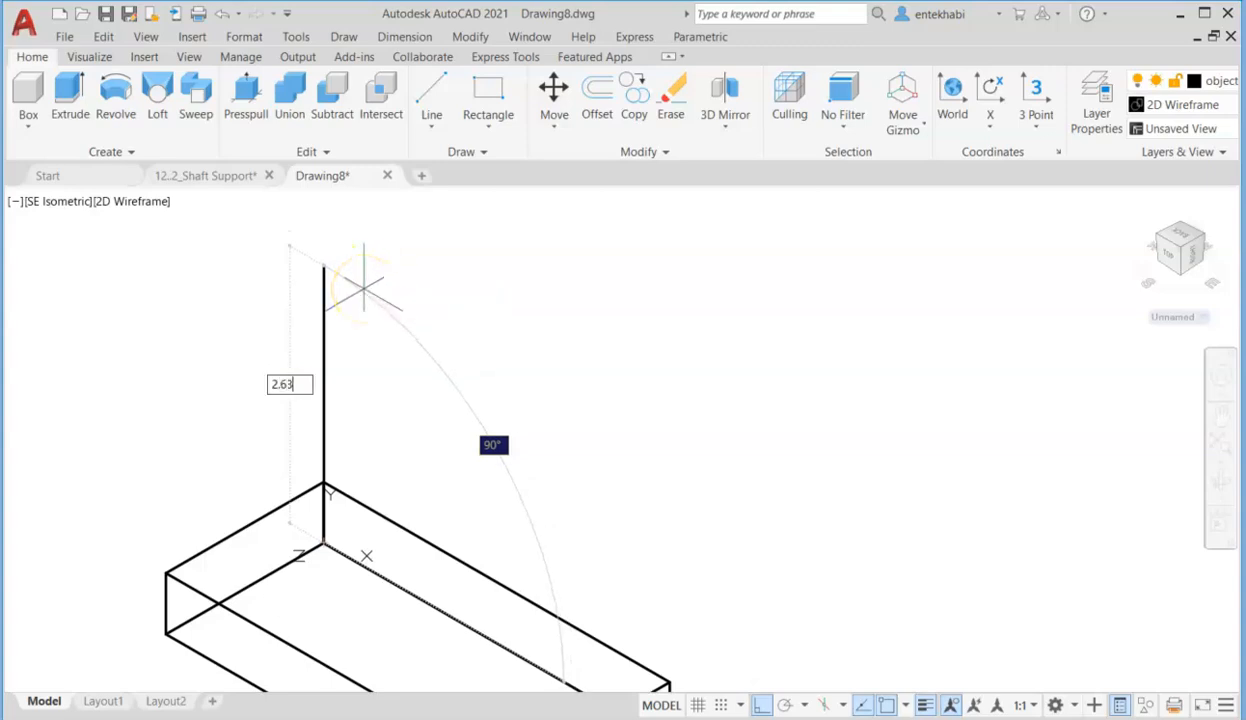
{"action": "key", "text": "Return"}
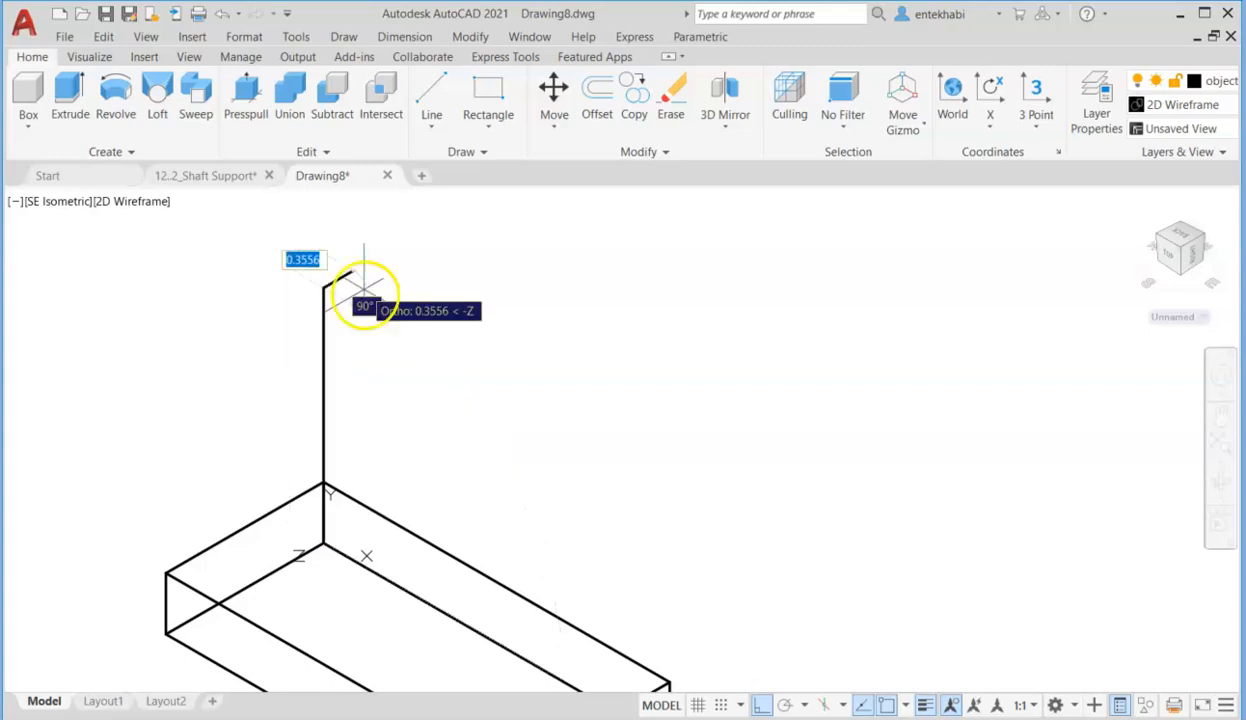
- Continue from the vertical line's top end with a 0.75 line along positive X, and finish the line
{"action": "mouse_move", "coordinate": [404, 360]}
{"action": "middle_mouse_down"}
{"action": "mouse_move", "coordinate": [371, 281]}
{"action": "mouse_move", "coordinate": [371, 314]}
{"action": "mouse_move", "coordinate": [371, 301]}
{"action": "middle_mouse_up"}
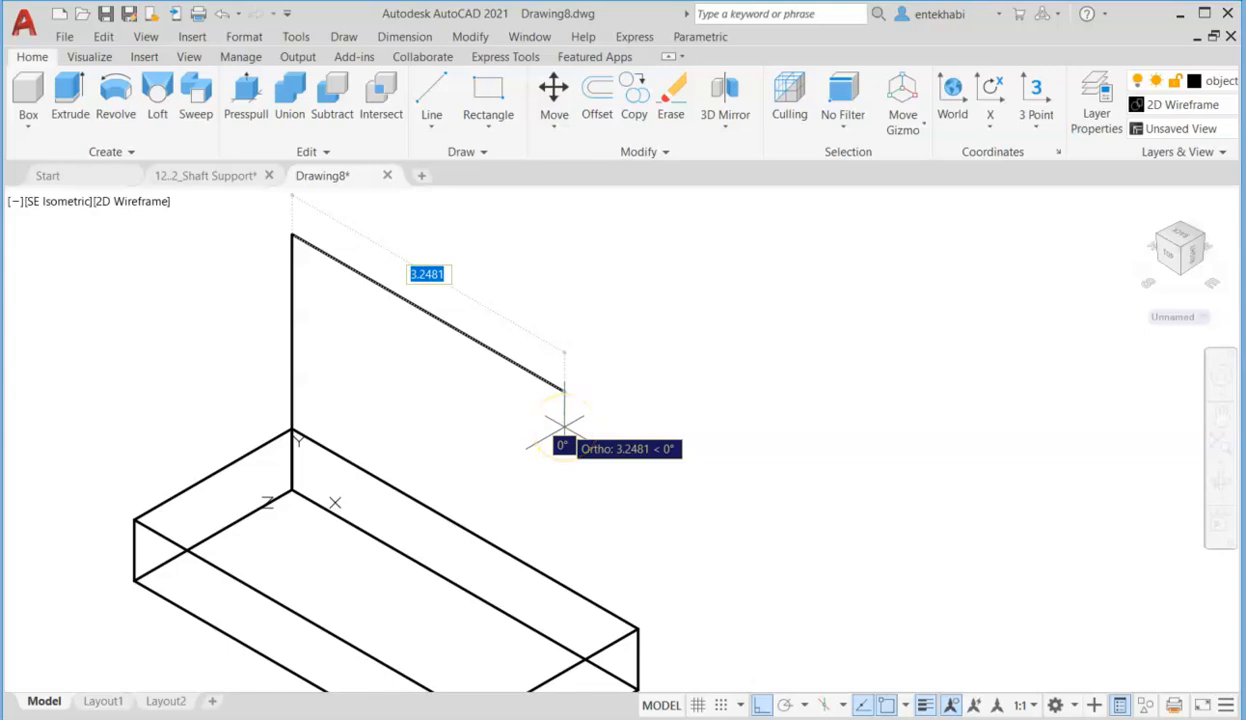
{"action": "type", "text": "."}
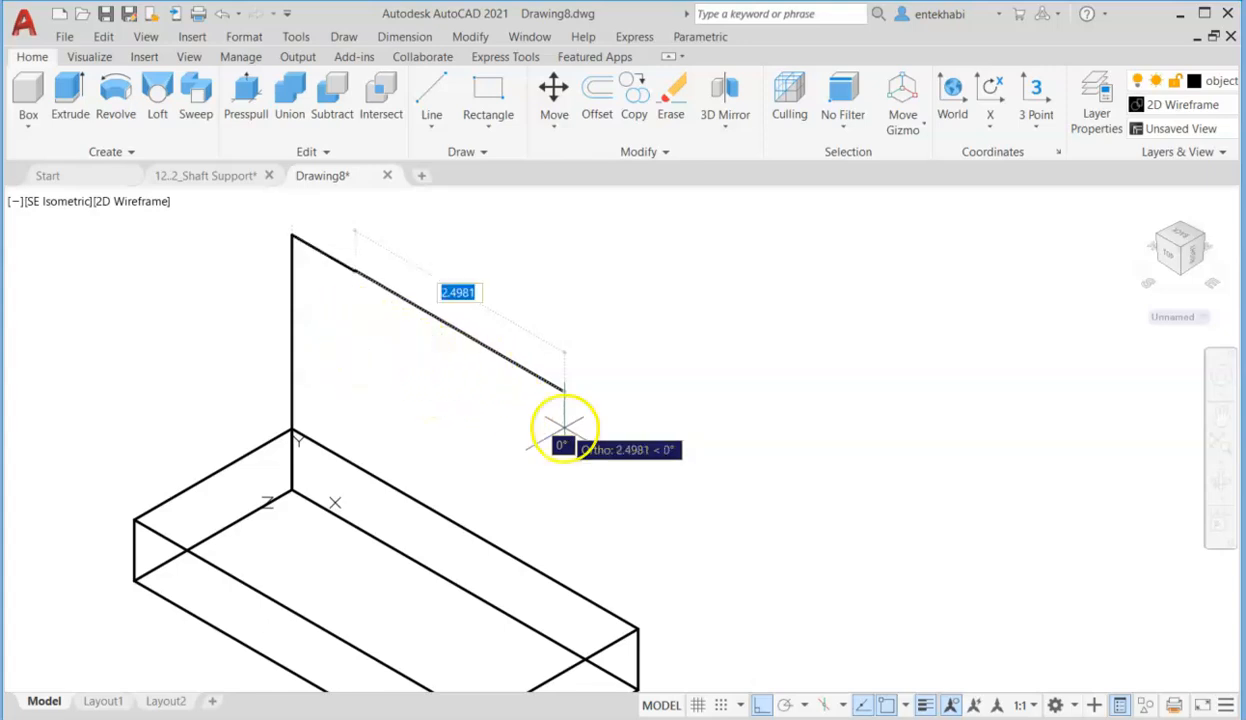
{"action": "key", "text": "Return"}
{"action": "key", "text": "Return"}
- Draw a circle centred on the short line's free end, with its radius reaching the top end of the vertical line
{"action": "middle_click_drag", "start_coordinate": [439, 459], "coordinate": [522, 487]}
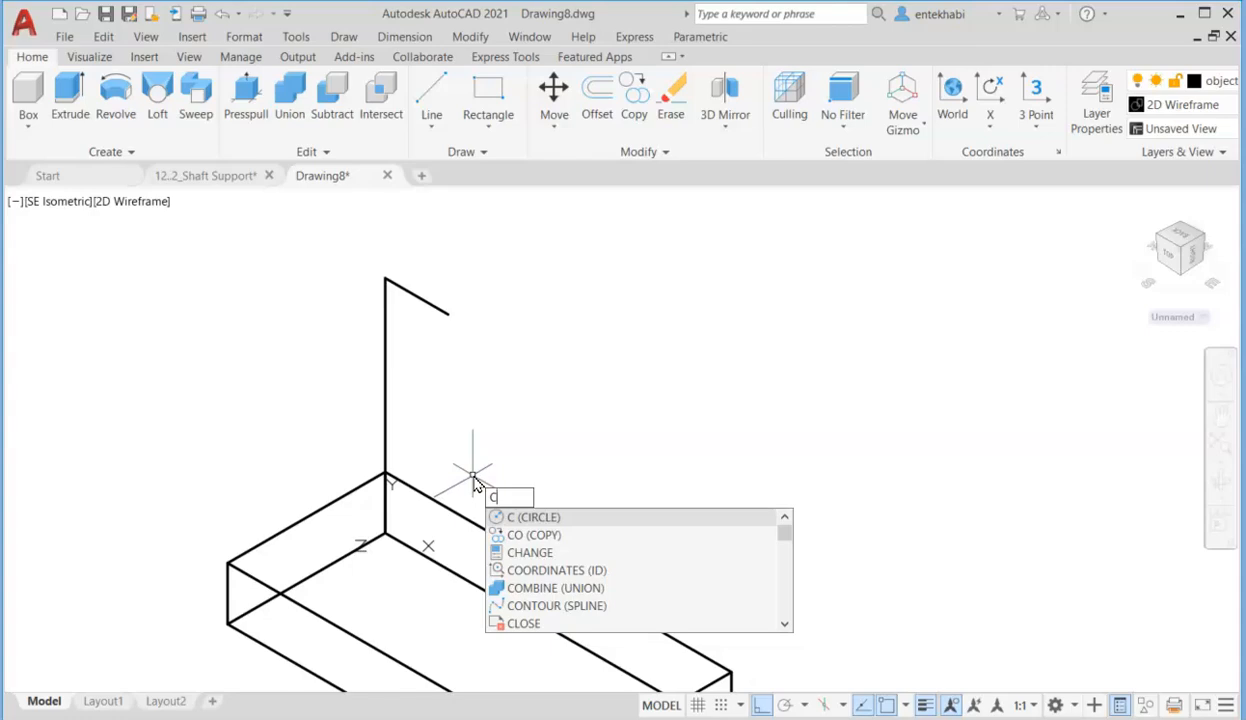
{"action": "key", "text": "Return"}
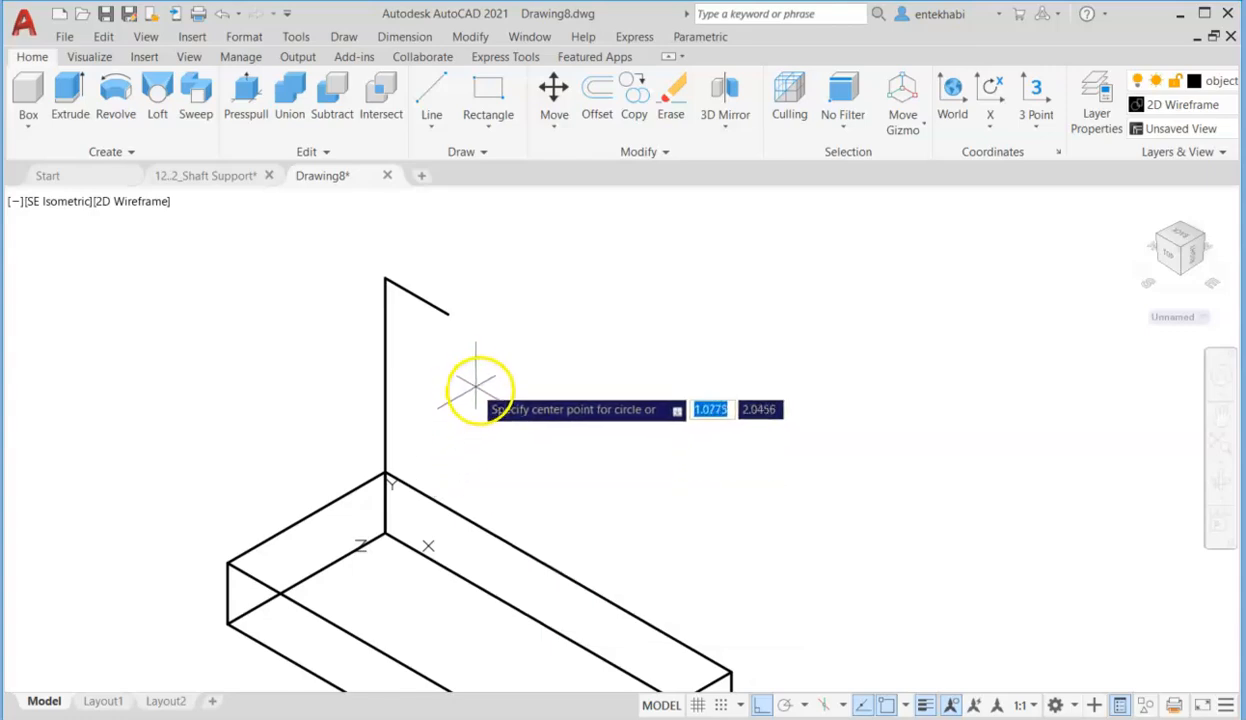
{"action": "left_click", "coordinate": [448, 314]}
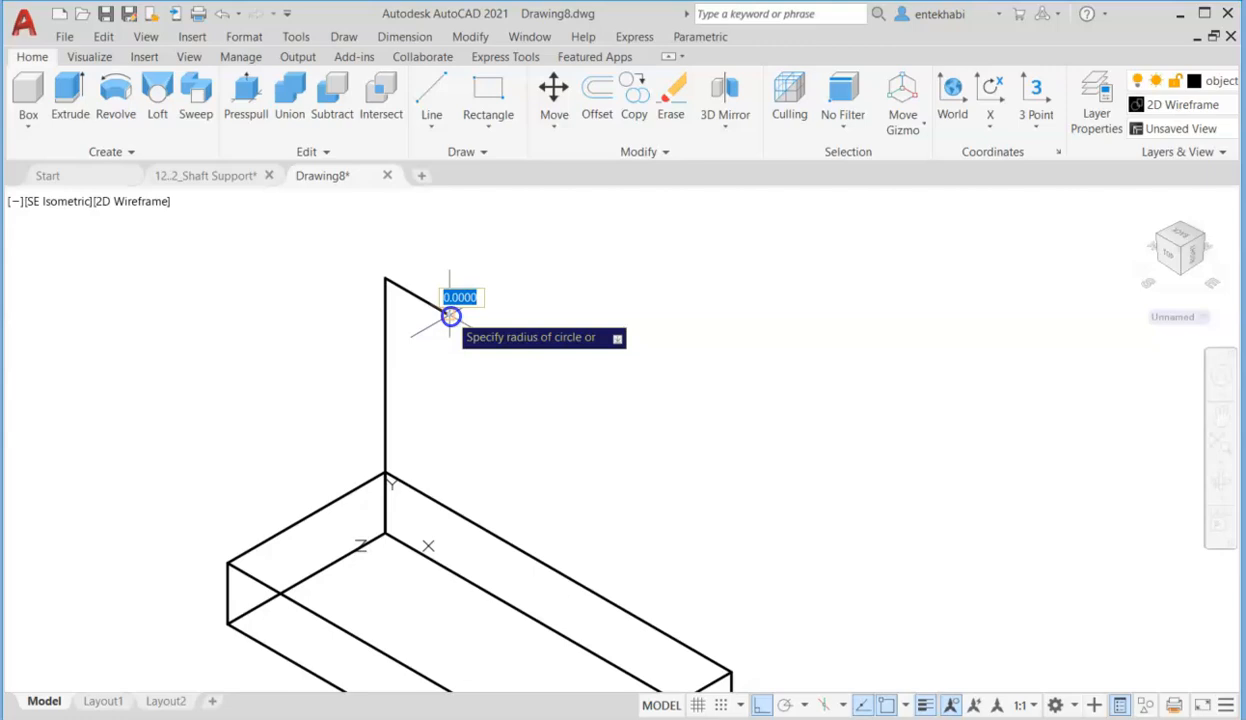
{"action": "left_click", "coordinate": [386, 280]}
- Draw a line tangent to the circle's outer side down to the box's upper rear corner at the far X end
{"action": "scroll", "coordinate": [481, 445], "scroll_direction": "down", "scroll_amount": 2}
{"action": "mouse_move", "coordinate": [473, 425]}
{"action": "middle_mouse_down"}
{"action": "mouse_move", "coordinate": [468, 403]}
{"action": "mouse_move", "coordinate": [441, 391]}
{"action": "middle_mouse_up"}
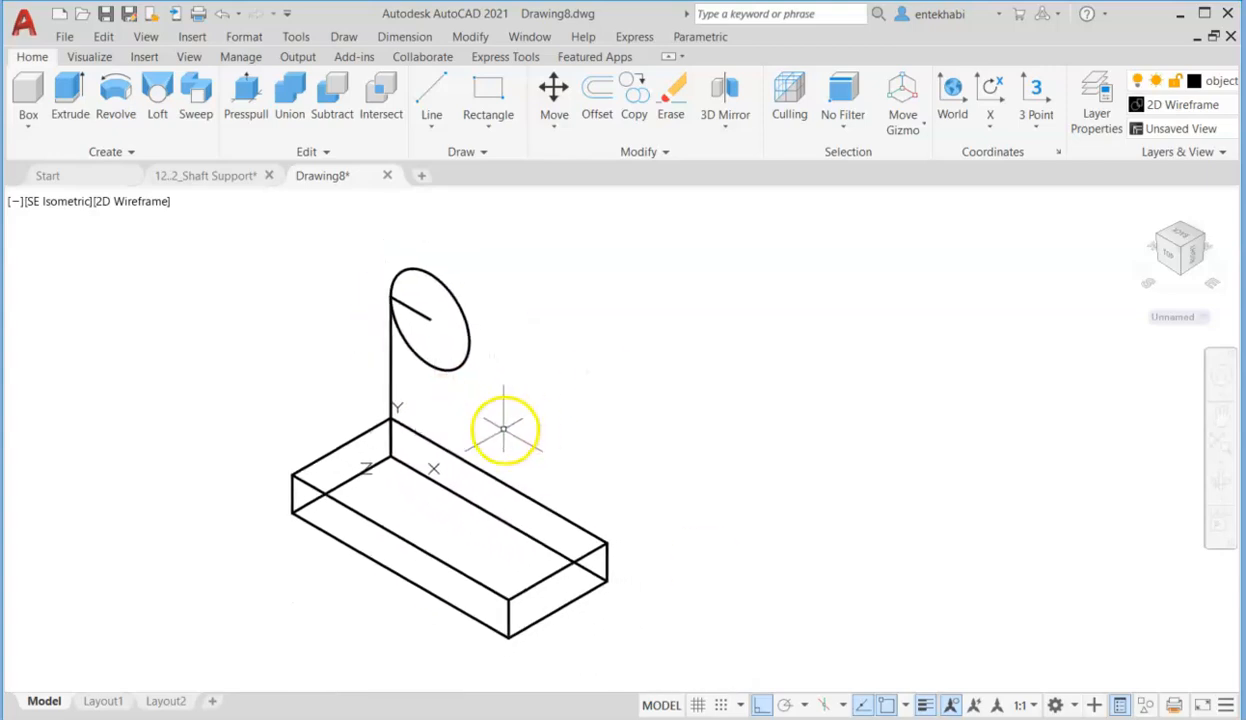
{"action": "key", "text": "Return"}
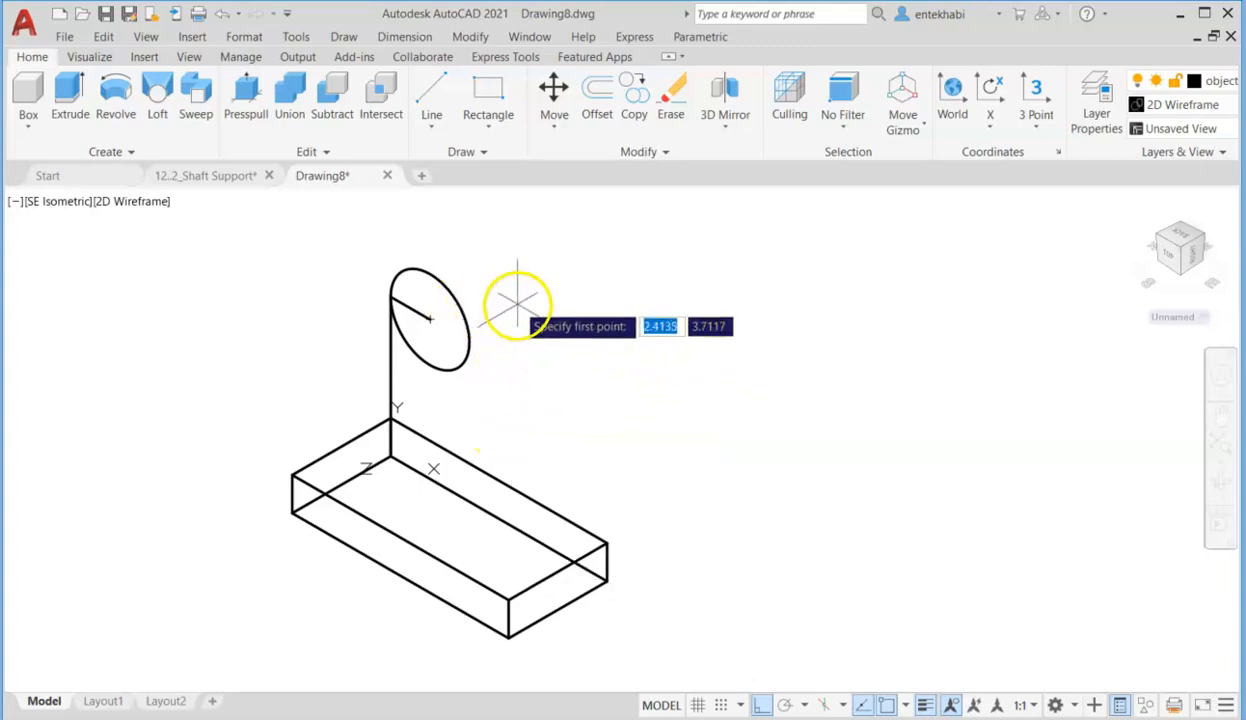
{"action": "right_click", "coordinate": [513, 268], "text": "shift"}
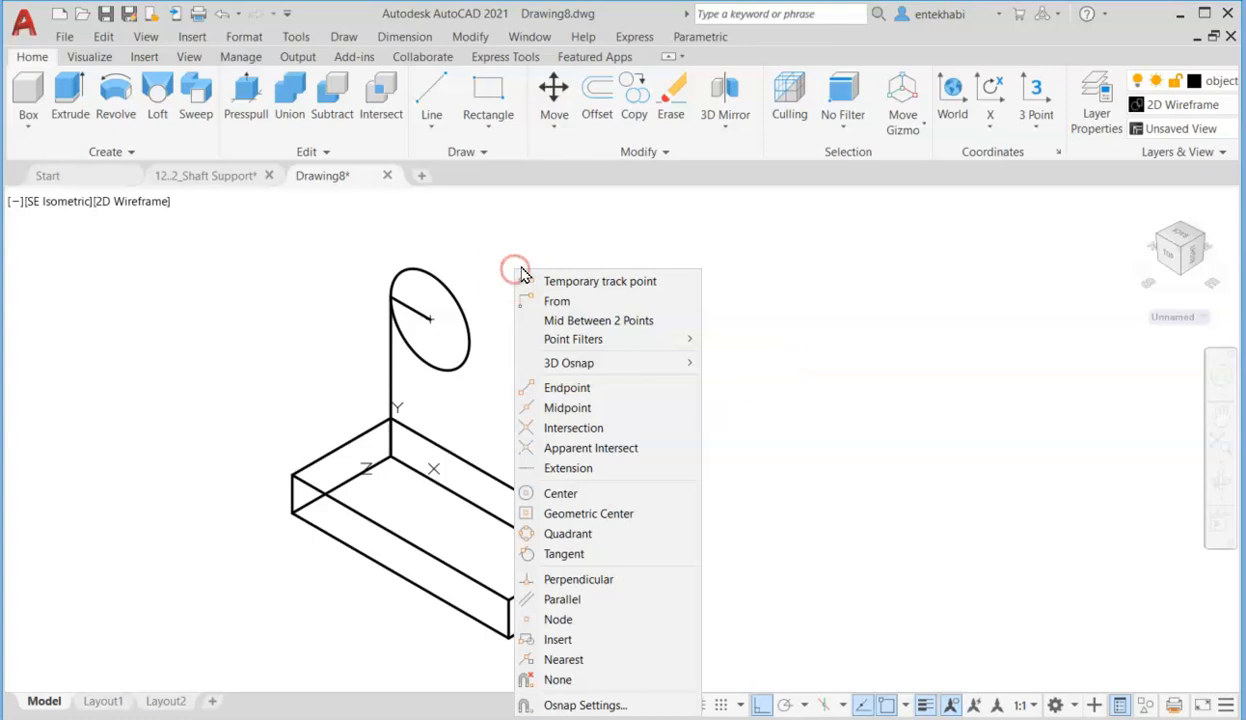
{"action": "left_click", "coordinate": [562, 554]}
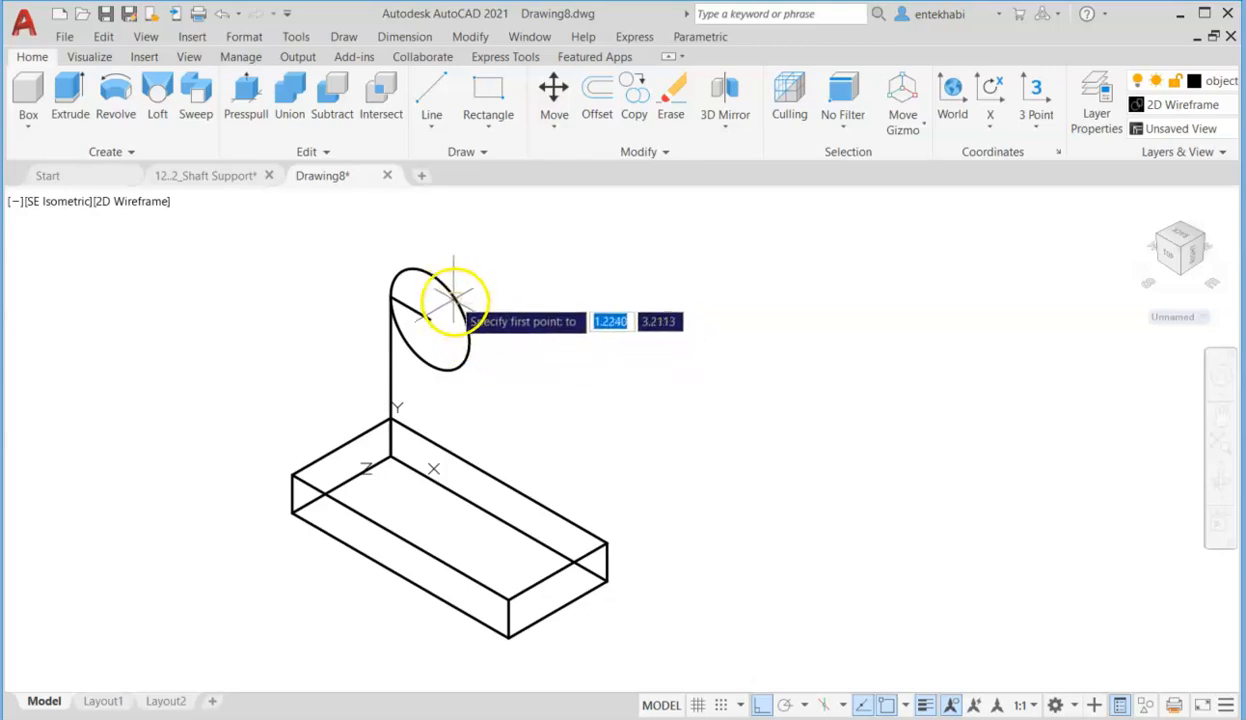
{"action": "left_click", "coordinate": [453, 298]}
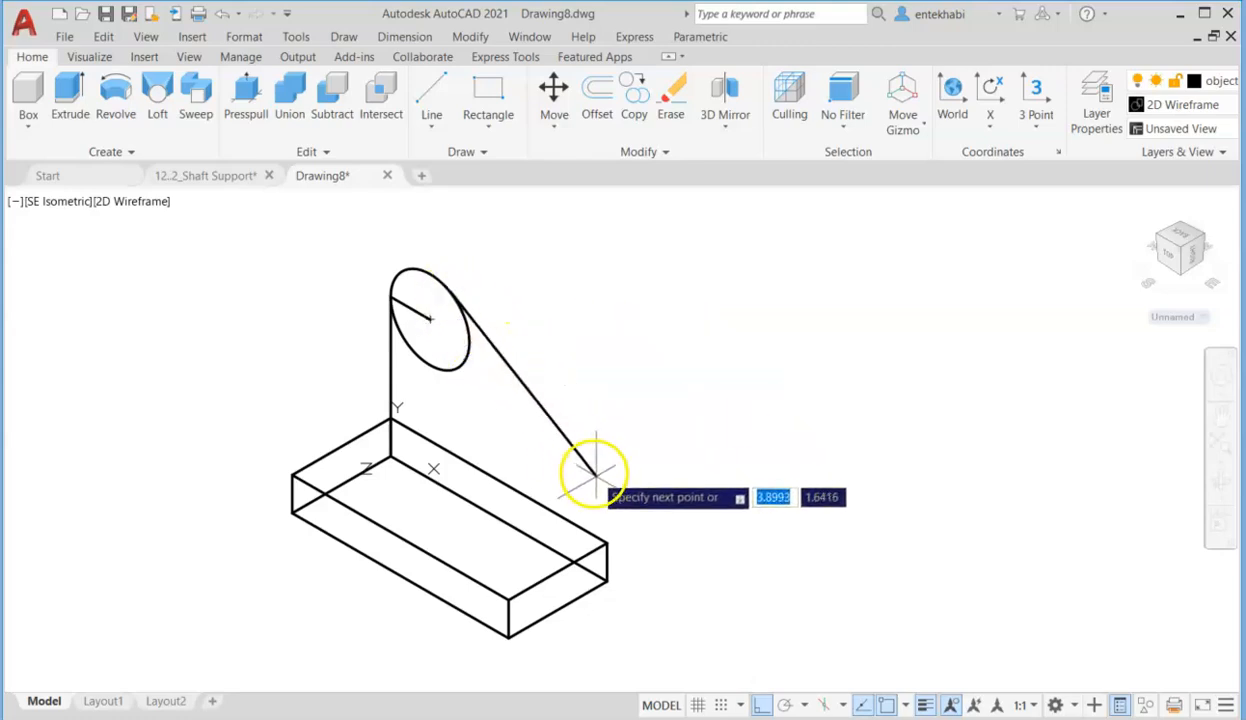
{"action": "left_click", "coordinate": [606, 541]}
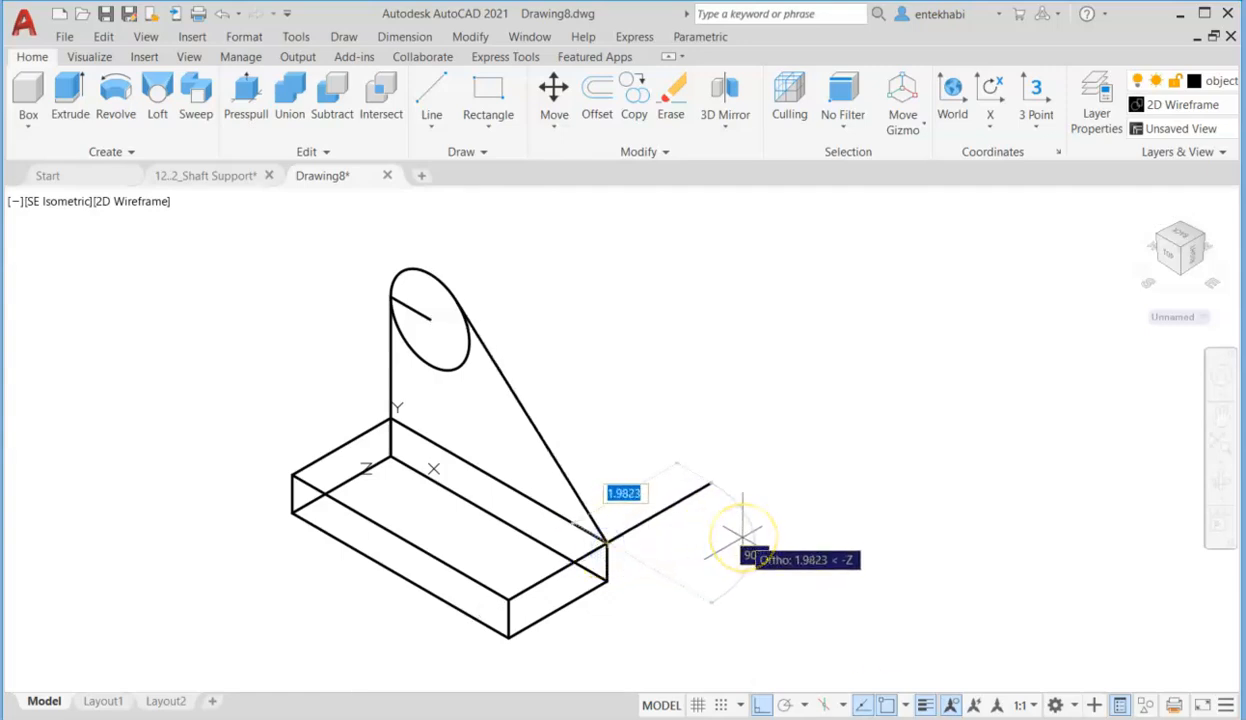
- Continue the line down to the box's lower rear corner and back along the bottom edge to the UCS origin, closing the profile
{"action": "left_click", "coordinate": [608, 581]}
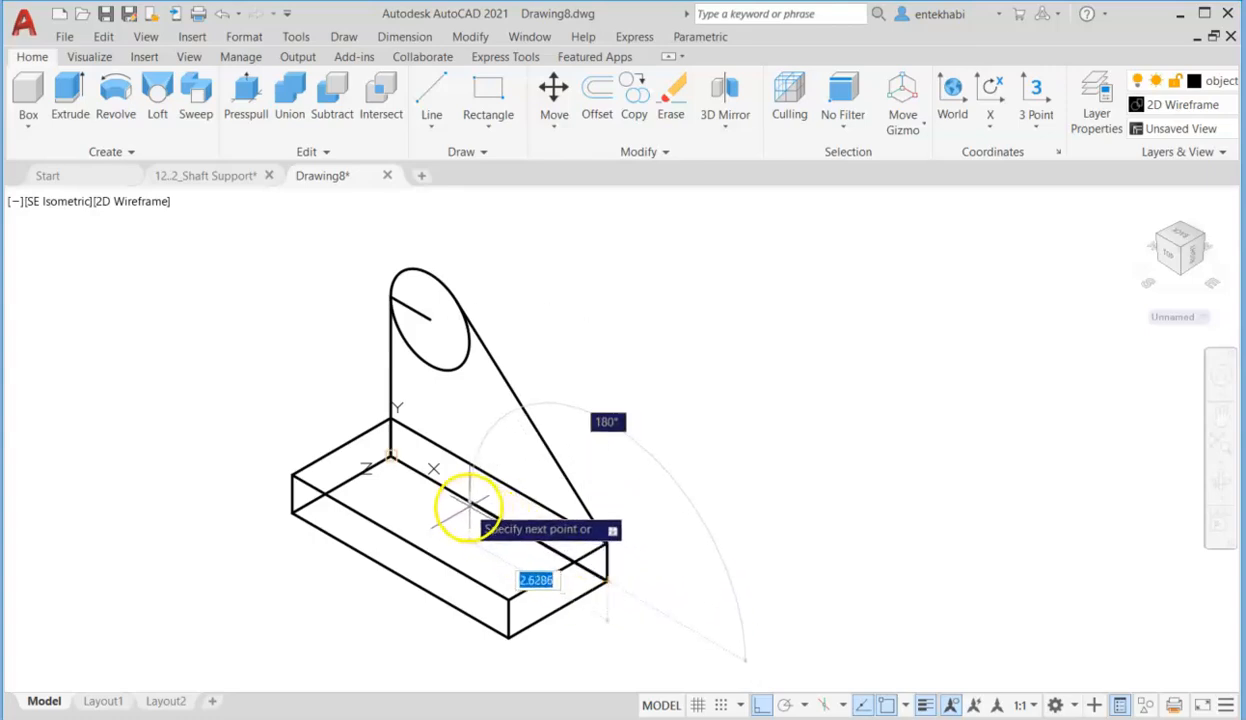
{"action": "left_click", "coordinate": [391, 456]}
{"action": "key", "text": "Return"}
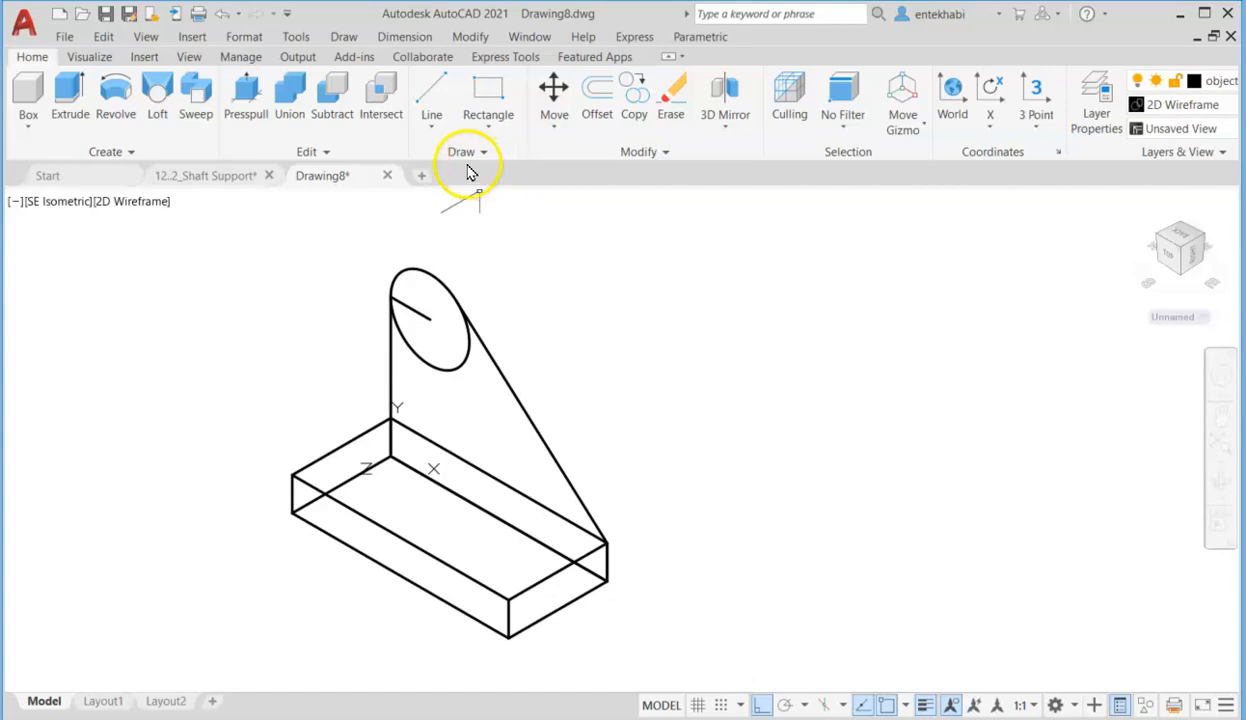
- Trim away the circle's lower arc between the vertical and tangent lines, and remove the short radius line inside it
{"action": "left_click", "coordinate": [465, 37]}
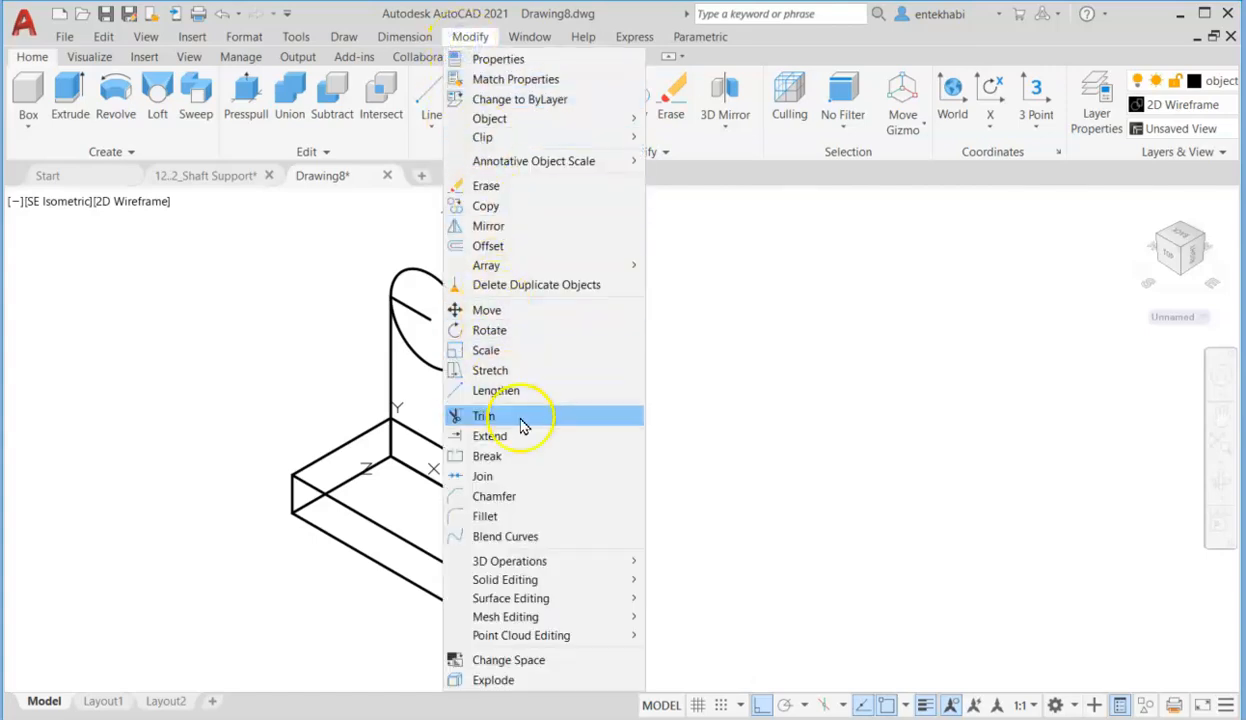
{"action": "left_click", "coordinate": [480, 416]}
{"action": "left_click", "coordinate": [439, 372]}
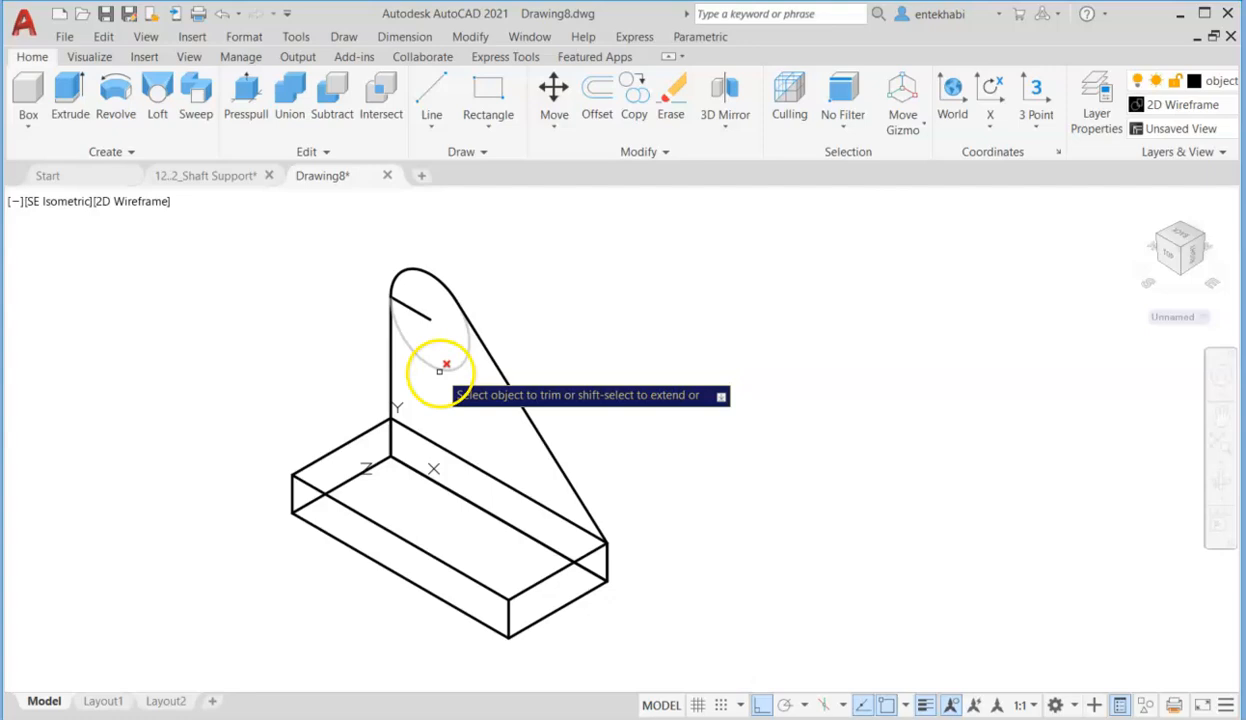
{"action": "left_click", "coordinate": [417, 316]}
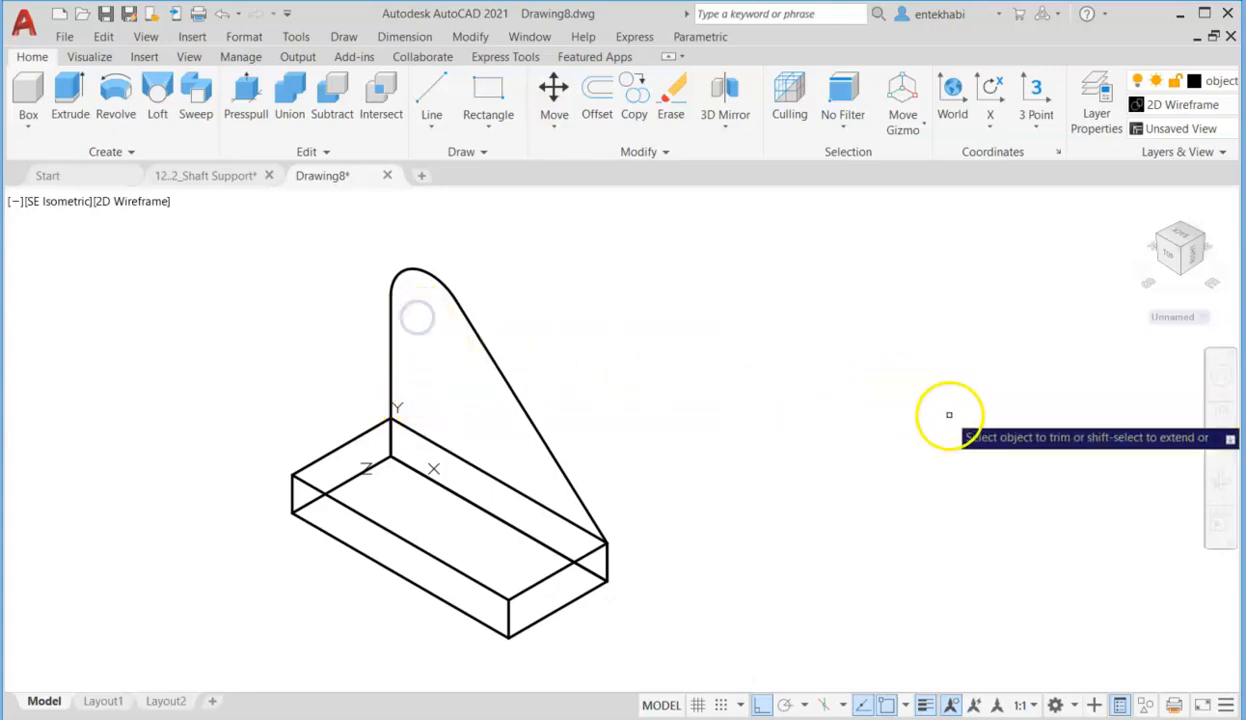
{"action": "key", "text": "Escape"}
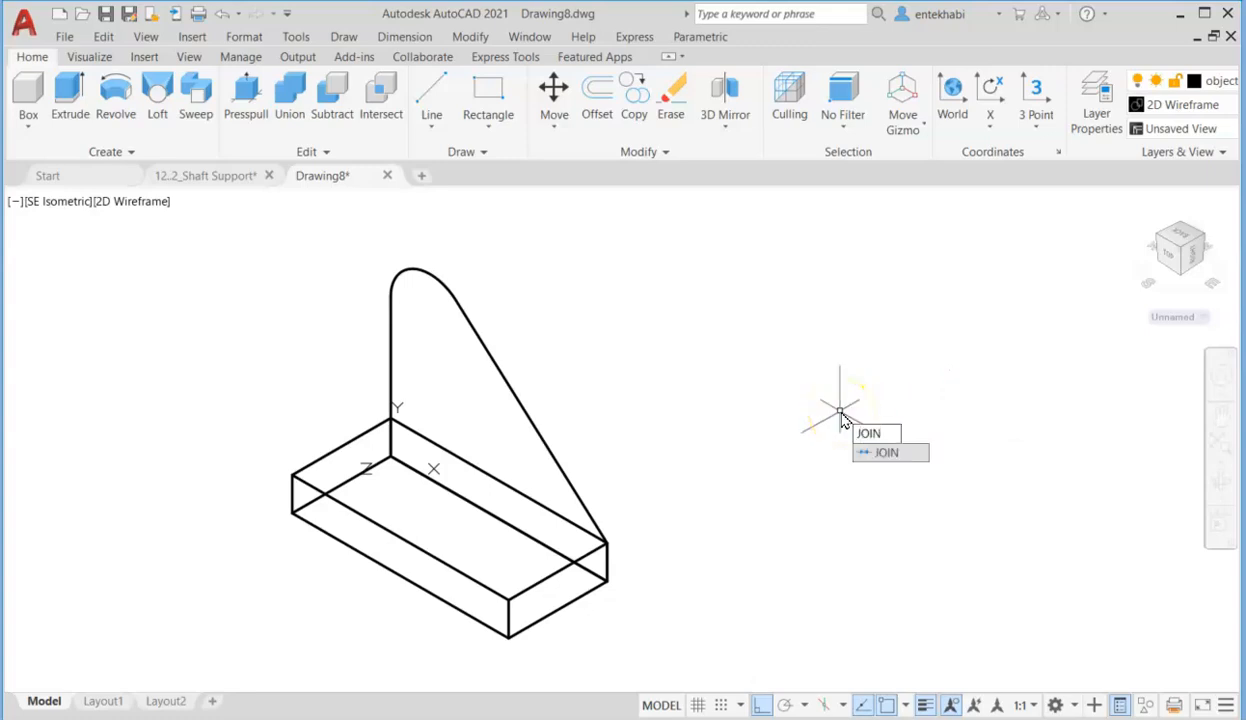
- Join the bottom line, short vertical edge, tangent line, top arc and long vertical line into one closed profile
{"action": "key", "text": "Return"}
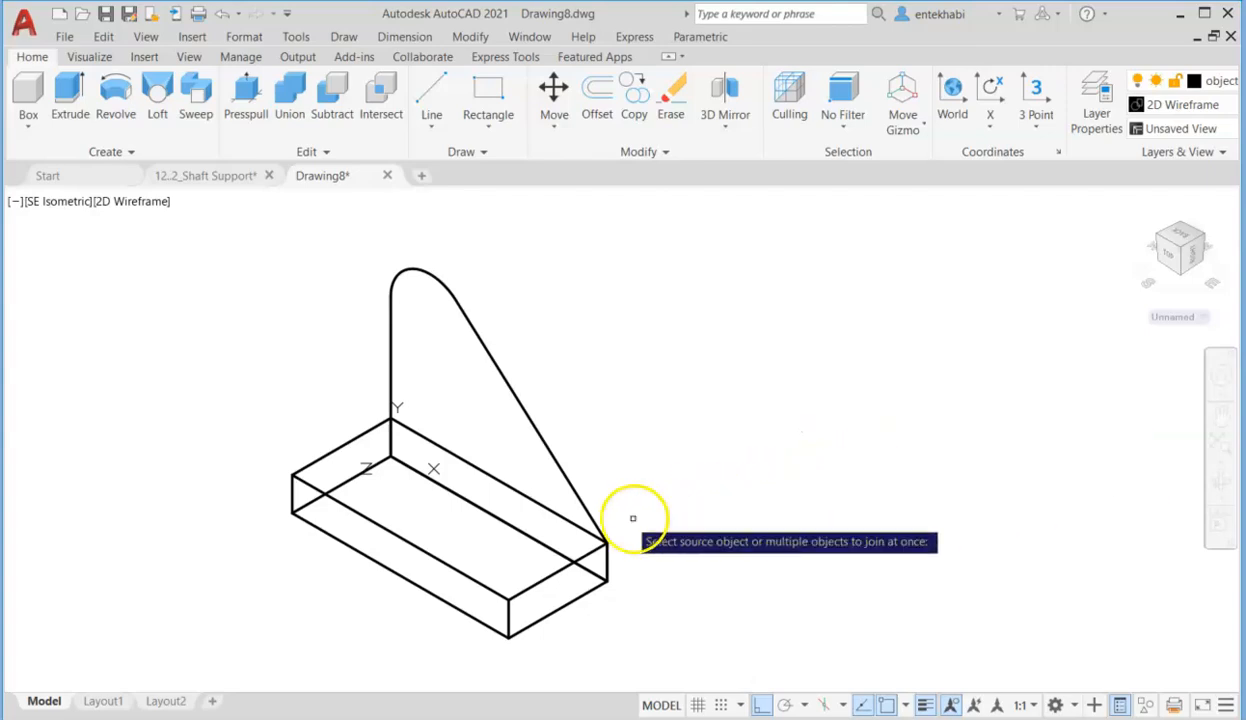
{"action": "left_click", "coordinate": [546, 543]}
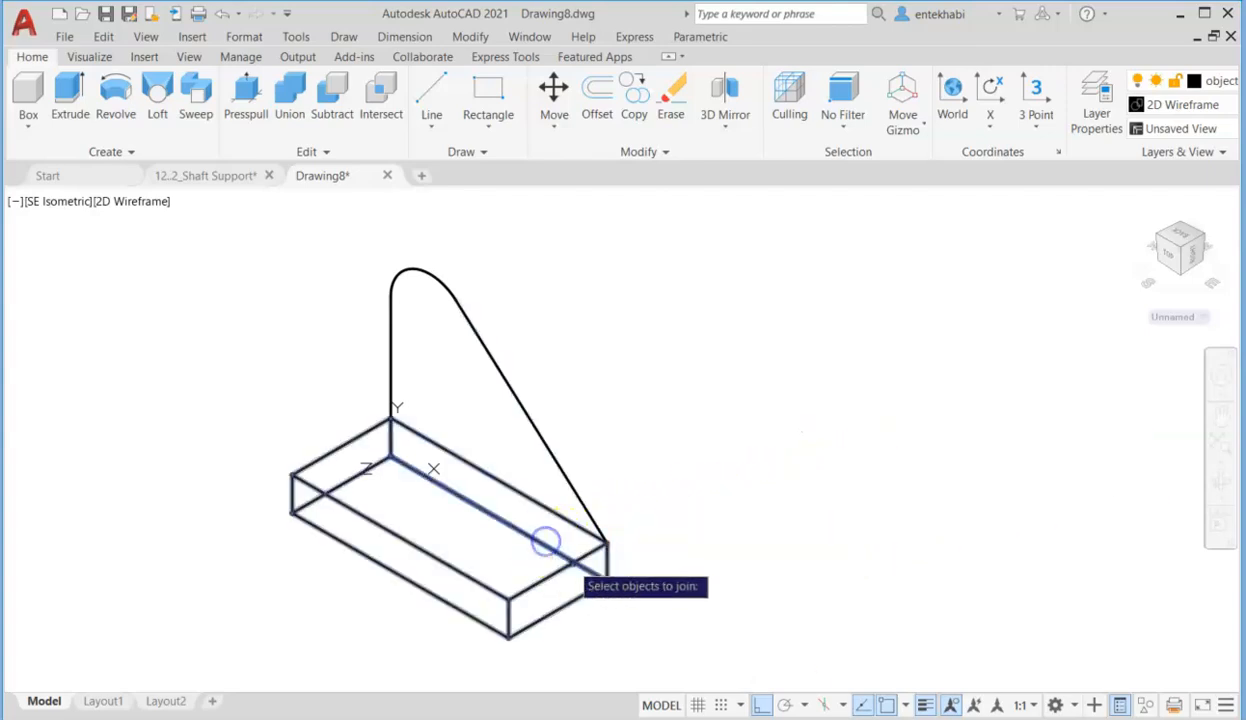
{"action": "left_click", "coordinate": [592, 514]}
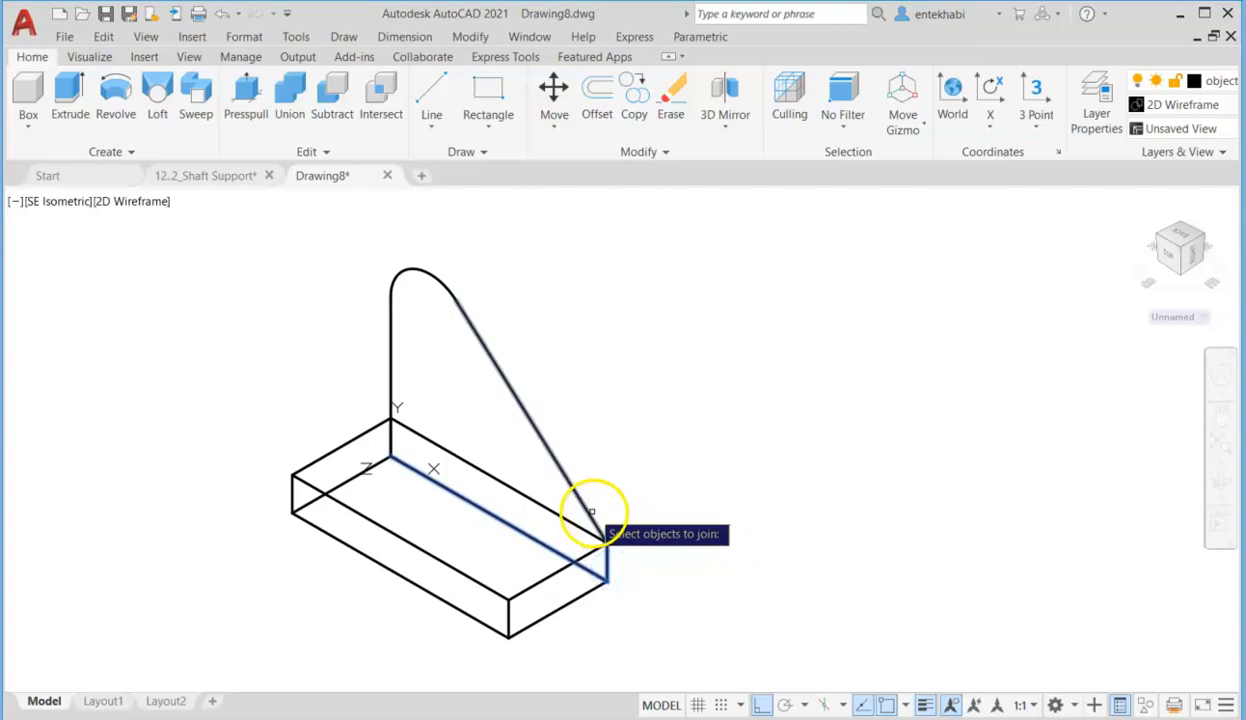
{"action": "left_click", "coordinate": [420, 272]}
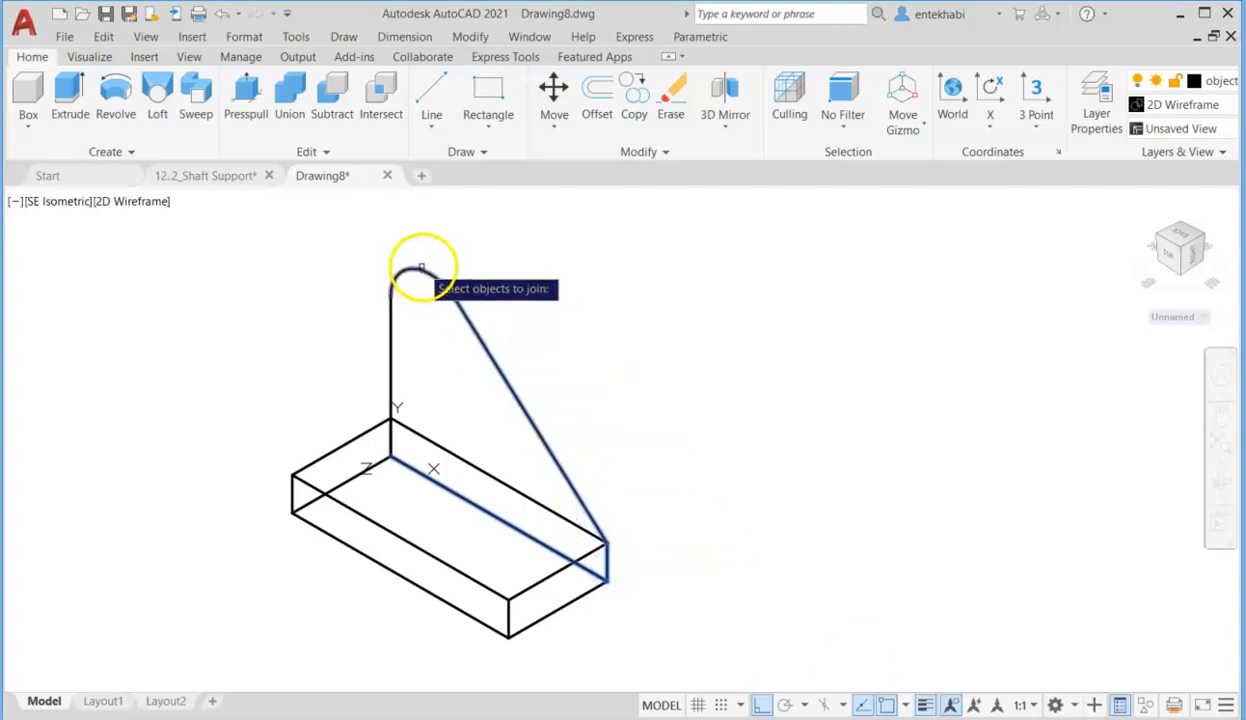
{"action": "left_click", "coordinate": [392, 336]}
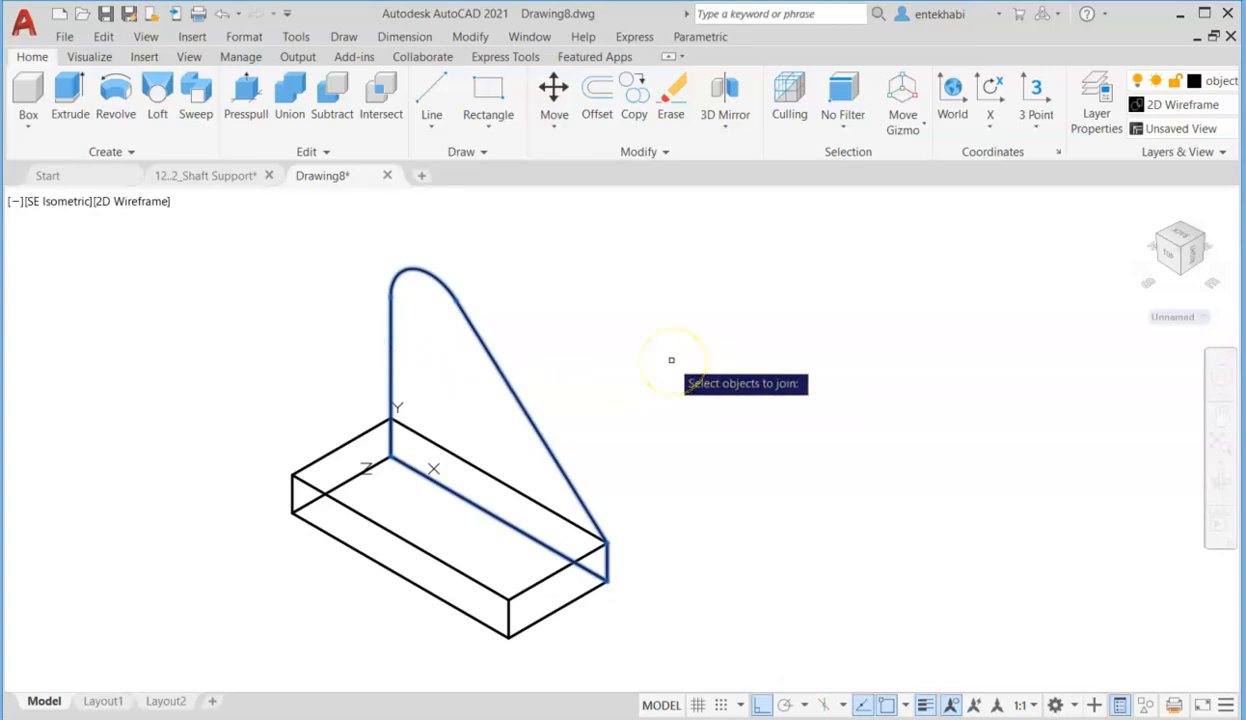
{"action": "key", "text": "Return"}
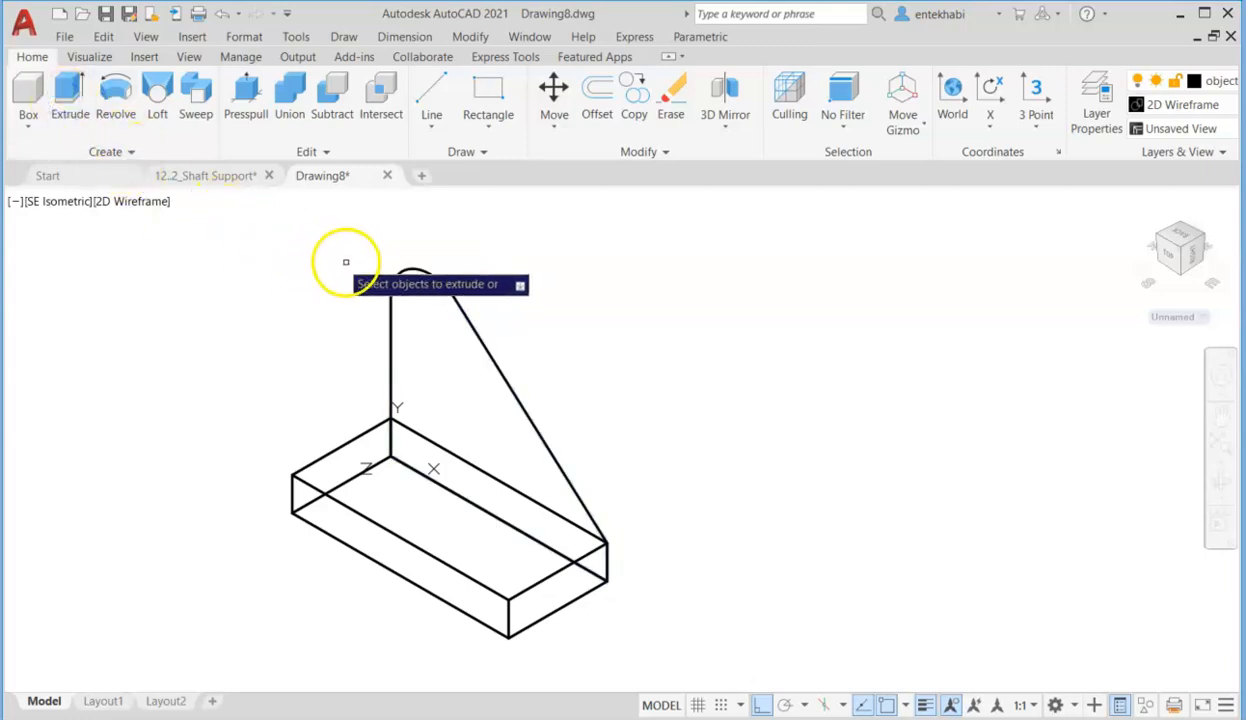
- Extrude the joined upright profile 0.63 toward the front of the base box
{"action": "left_click", "coordinate": [397, 271]}
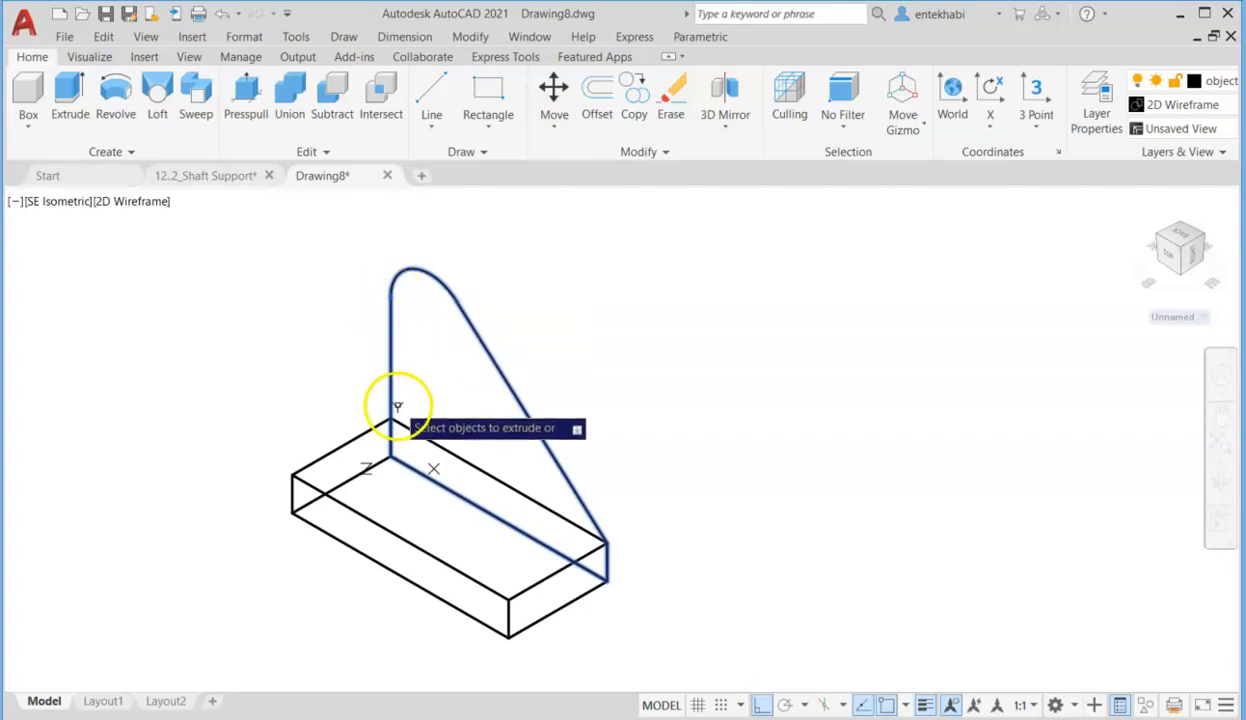
{"action": "key", "text": "Return"}
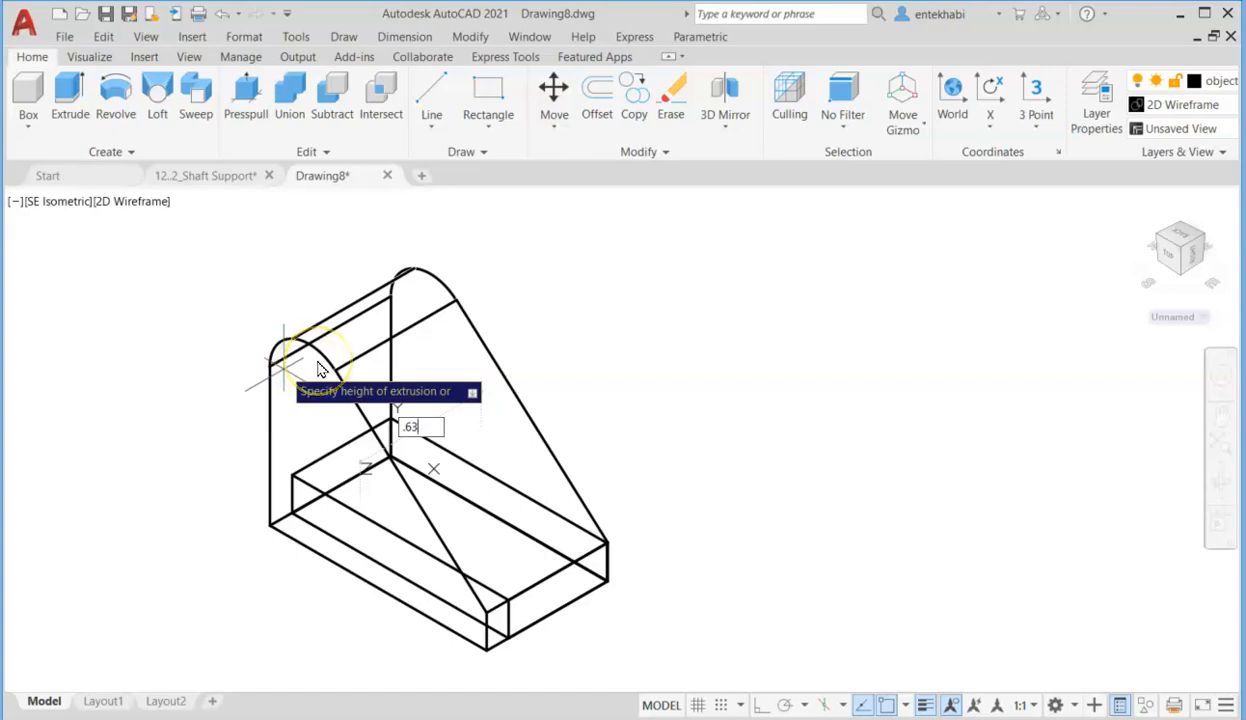
{"action": "key", "text": "Return"}
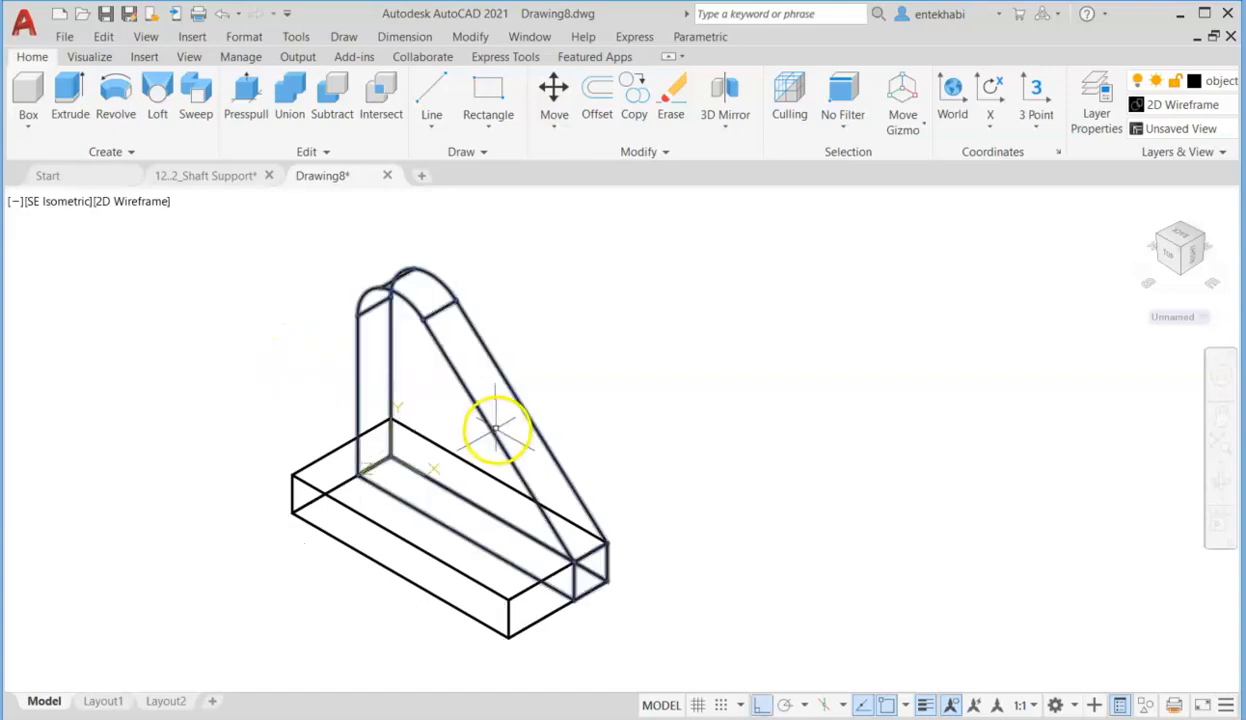
- Union the extruded upright and the base box into a single solid
{"action": "middle_click", "coordinate": [501, 491]}
{"action": "middle_click", "coordinate": [501, 491]}
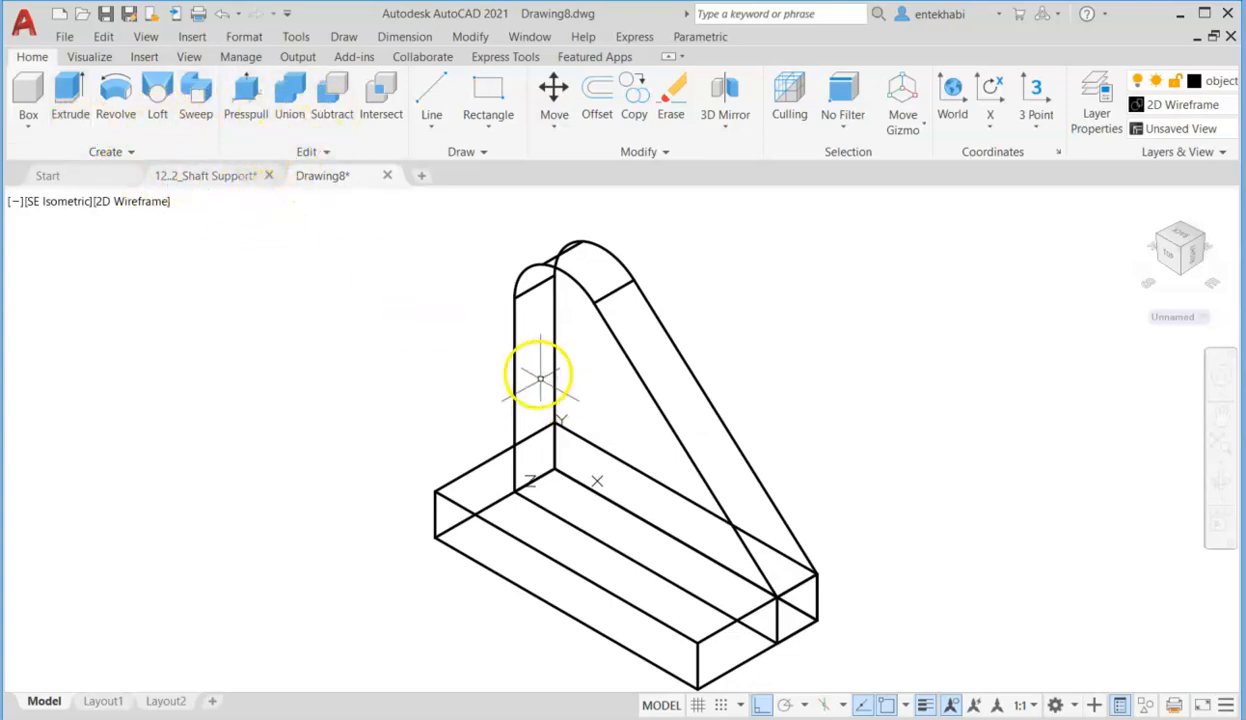
{"action": "left_click", "coordinate": [288, 104]}
{"action": "left_click", "coordinate": [513, 389]}
{"action": "left_click", "coordinate": [482, 457]}
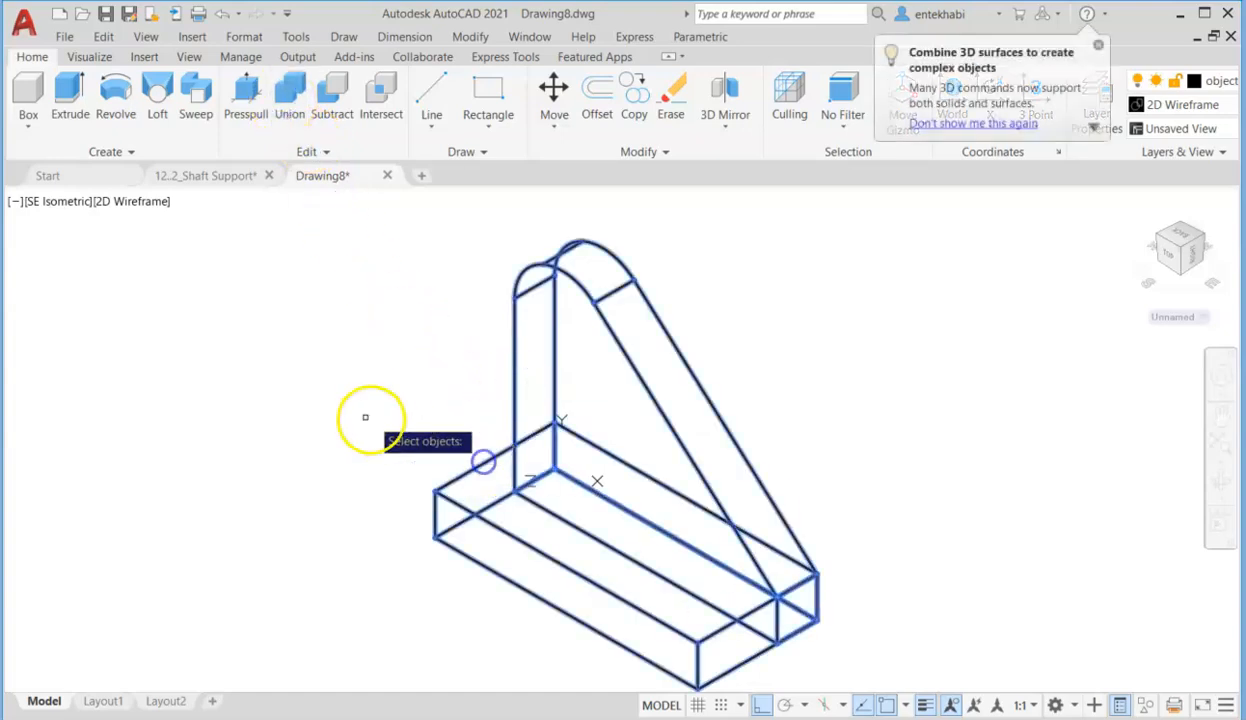
{"action": "right_click", "coordinate": [106, 382]}
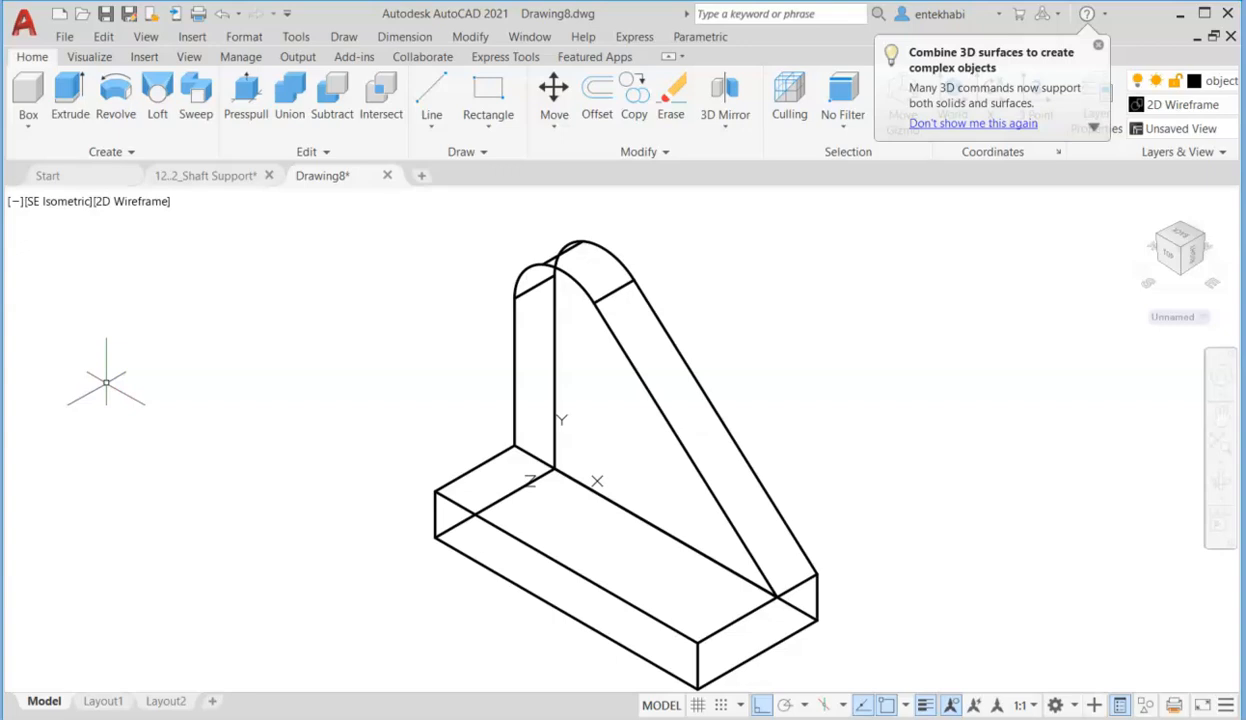
- Create a cylinder 0.75 high centred on the upright's front top arc, matching the arc's radius and projecting forward
{"action": "scroll", "coordinate": [660, 495], "scroll_direction": "down", "scroll_amount": 1}
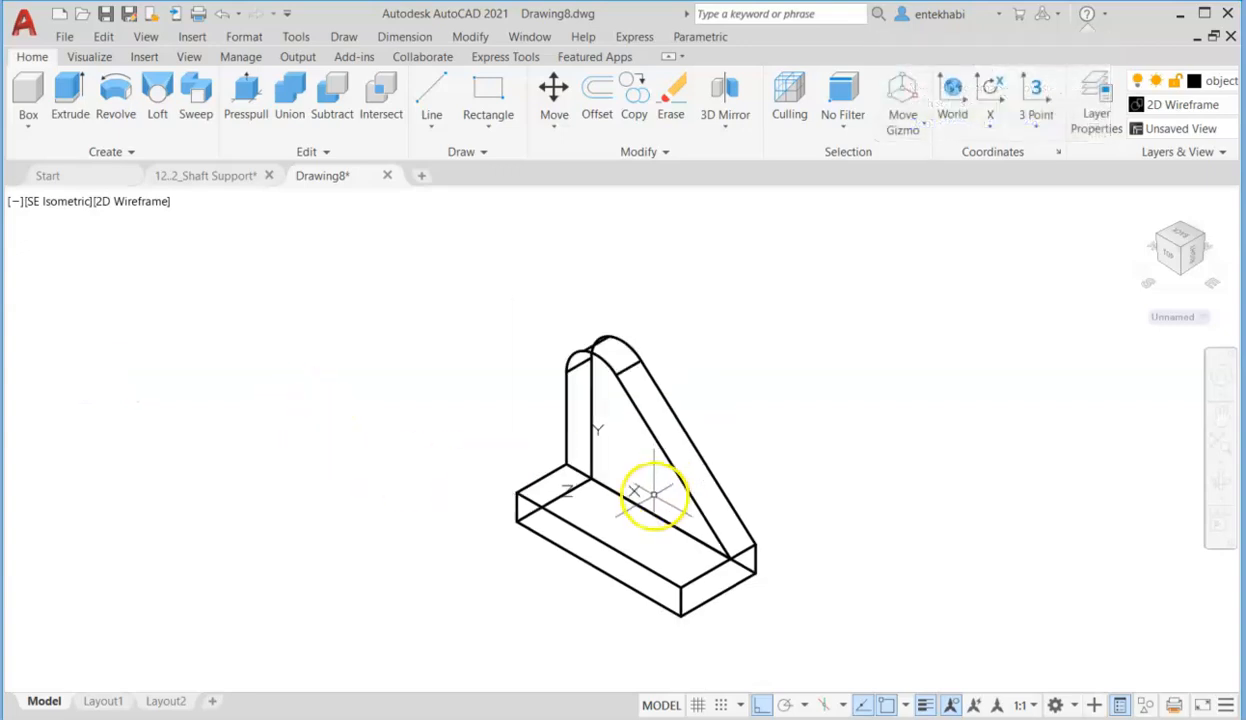
{"action": "scroll", "coordinate": [512, 437], "scroll_direction": "down", "scroll_amount": 1}
{"action": "scroll", "coordinate": [512, 437], "scroll_direction": "up", "scroll_amount": 3}
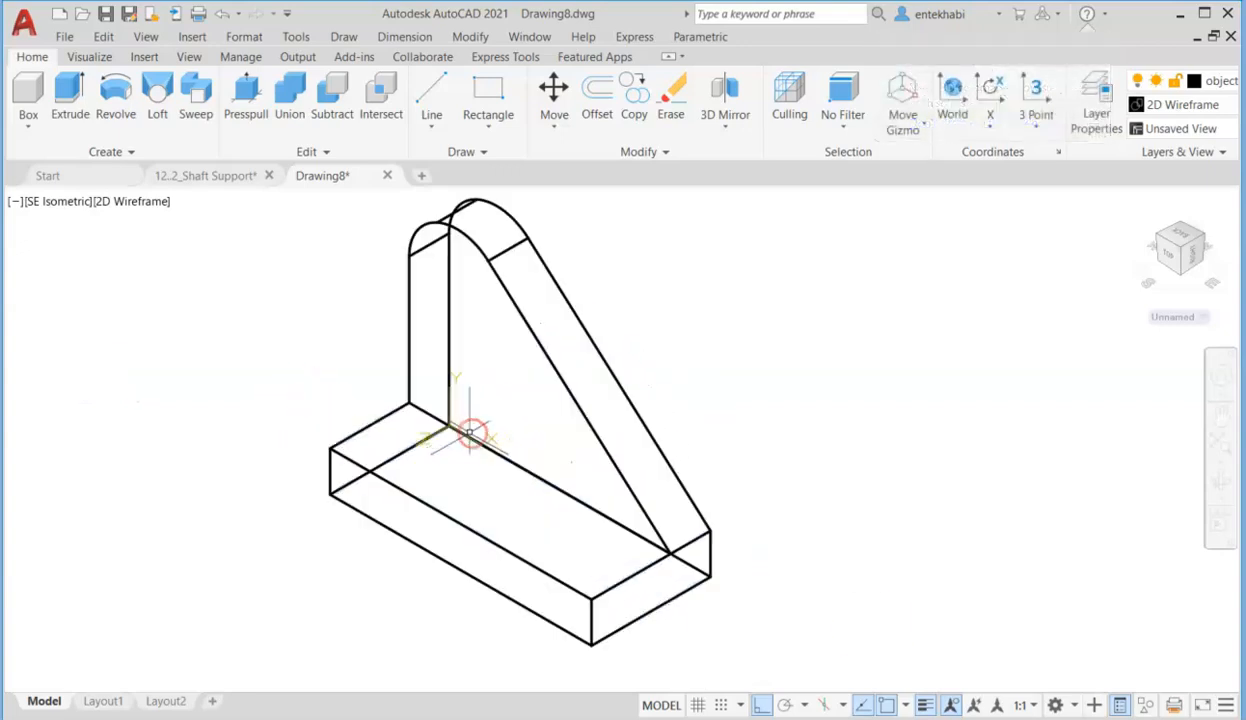
{"action": "left_click", "coordinate": [28, 127]}
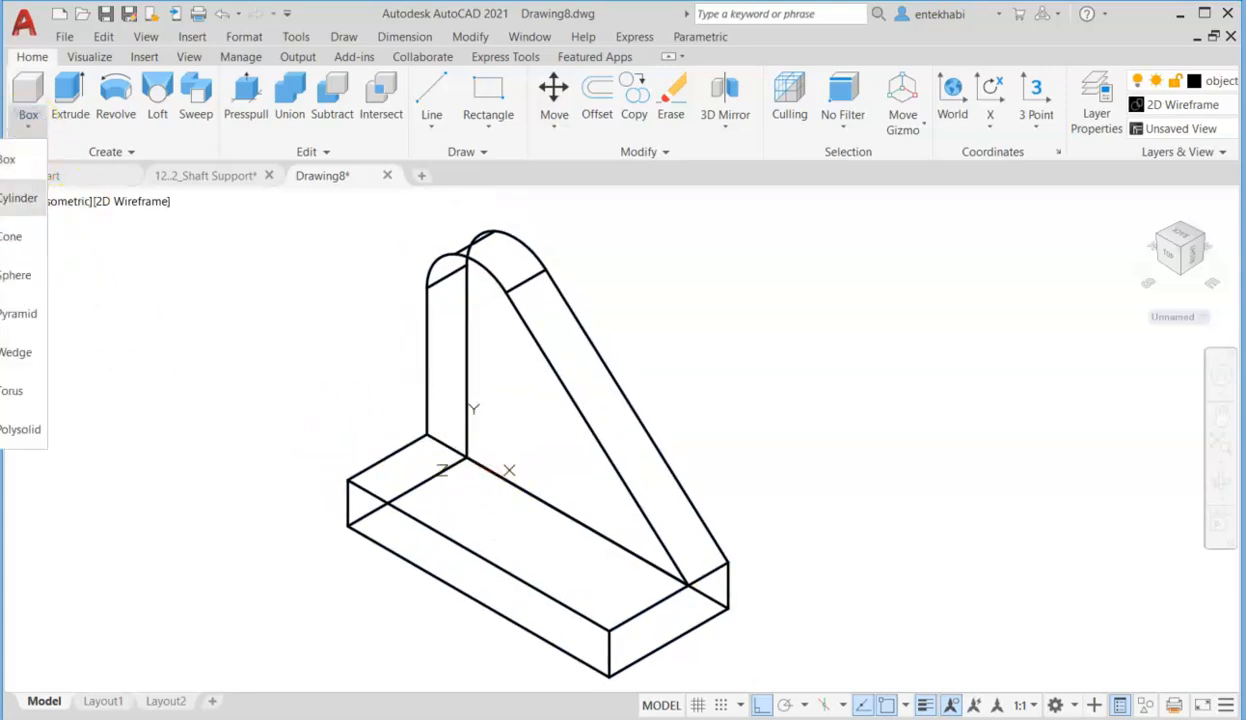
{"action": "left_click", "coordinate": [14, 198]}
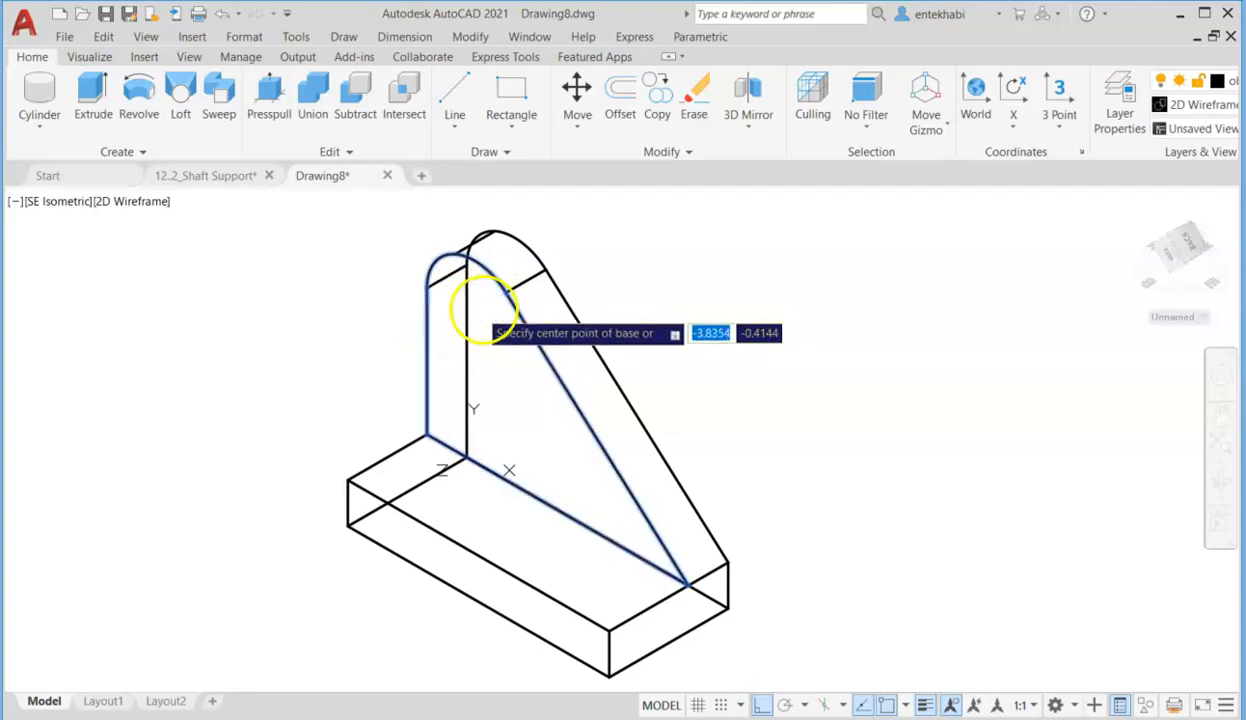
{"action": "right_click", "coordinate": [407, 303], "text": "shift"}
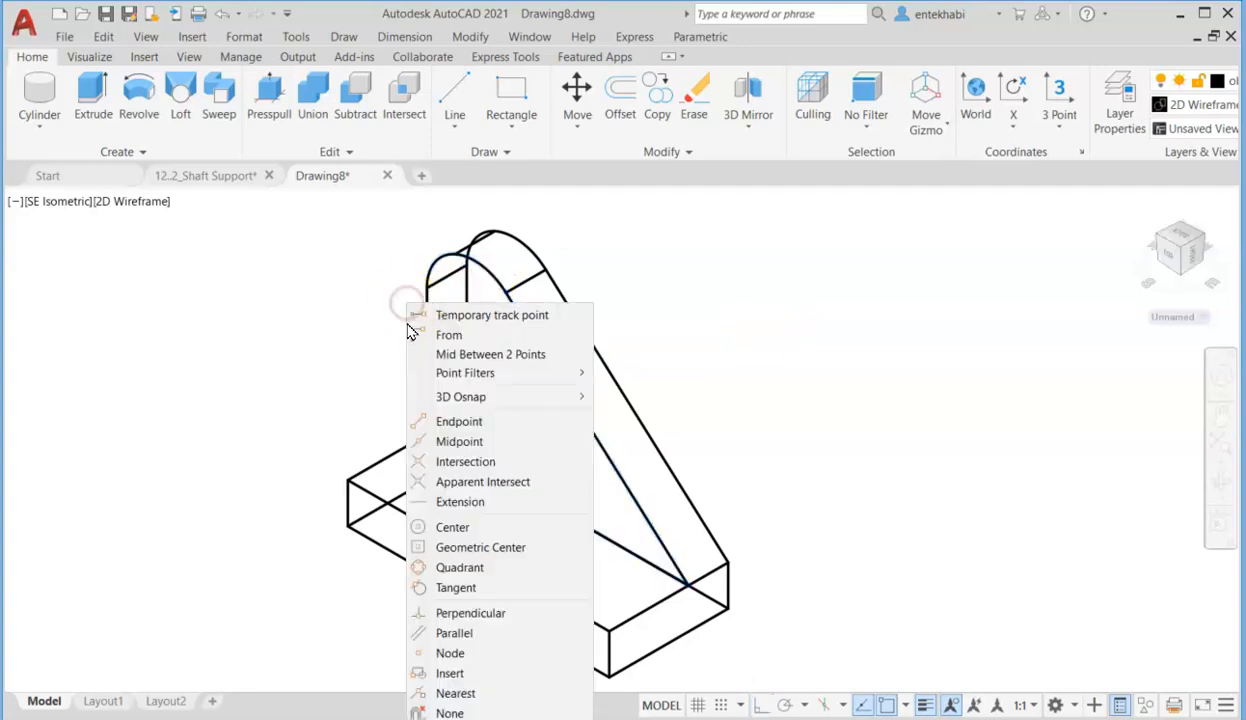
{"action": "left_click", "coordinate": [456, 530]}
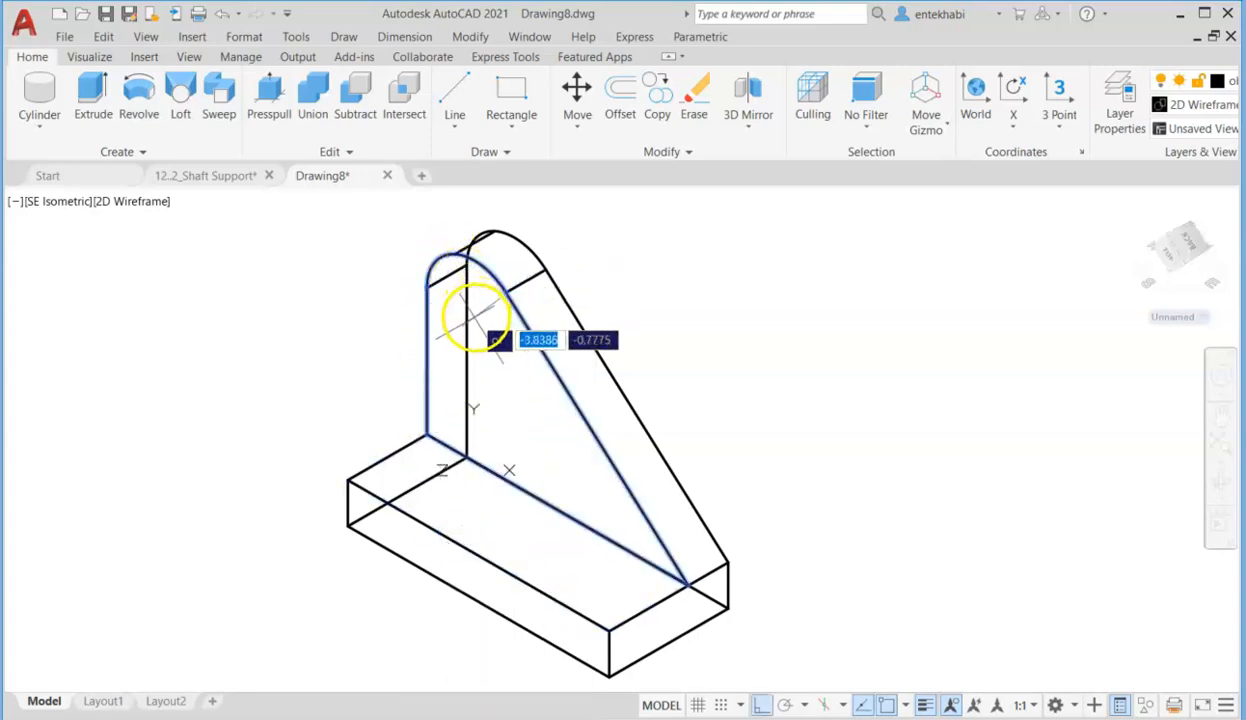
{"action": "left_click", "coordinate": [454, 248]}
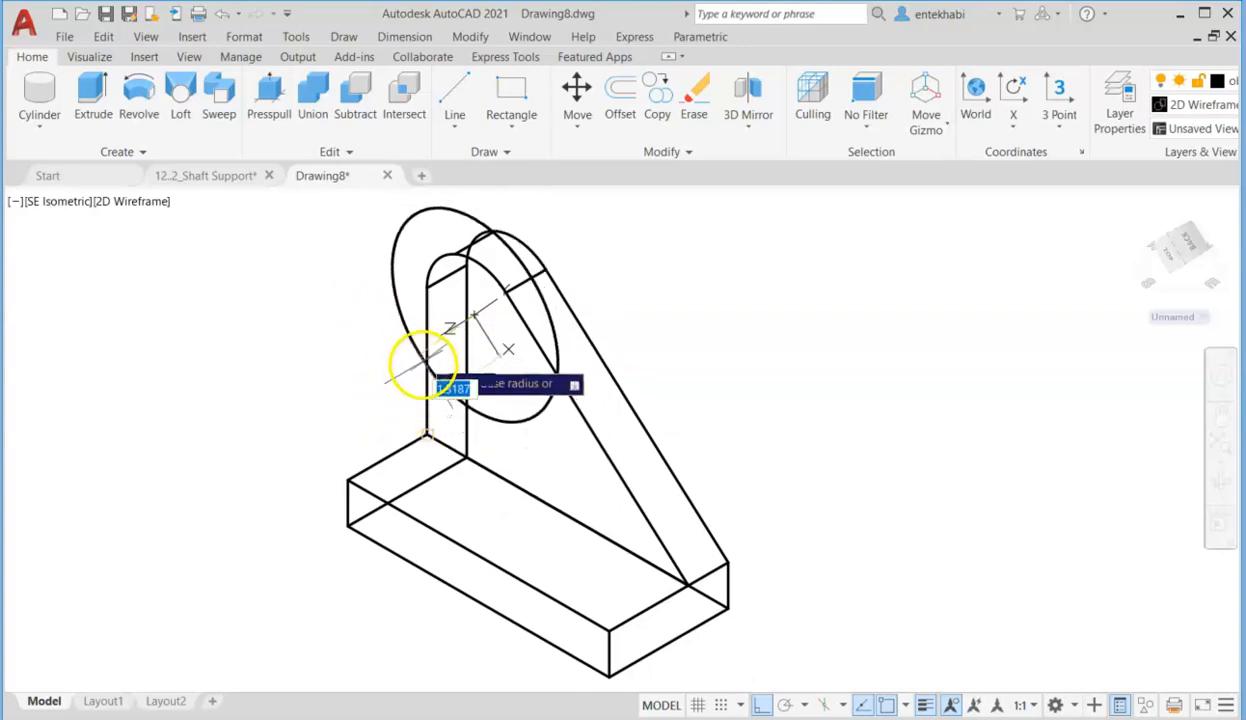
{"action": "left_click", "coordinate": [474, 316]}
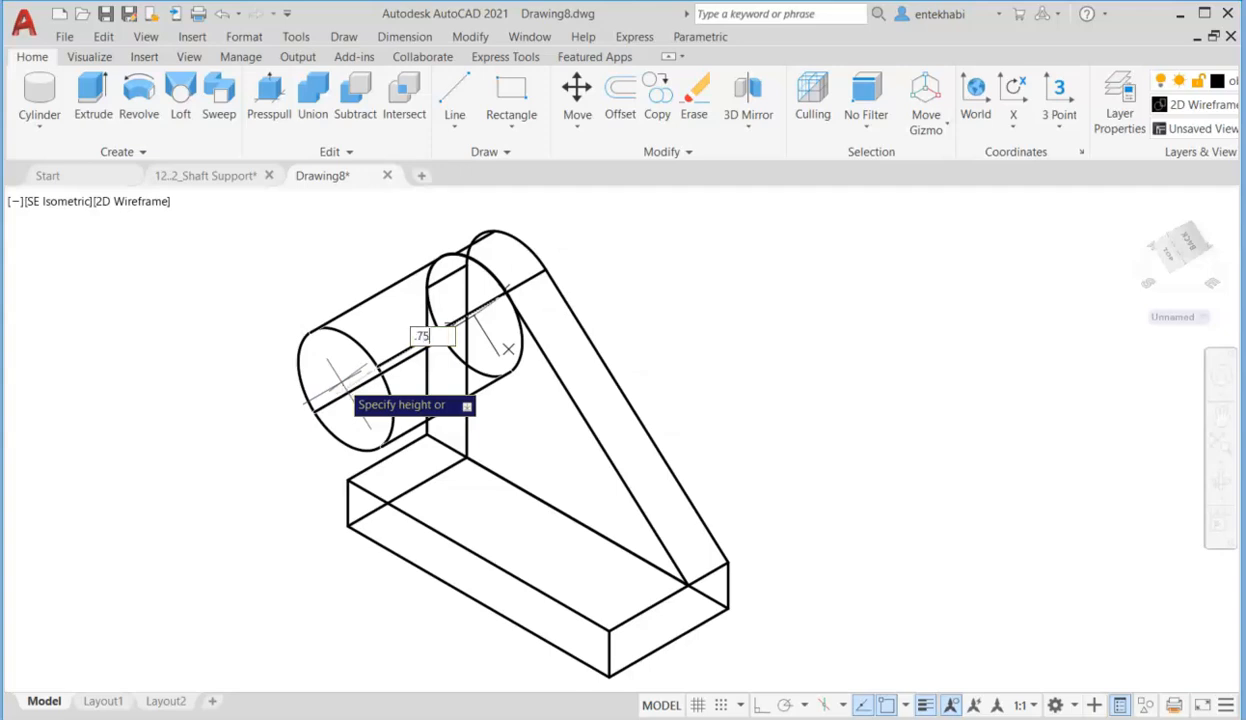
{"action": "key", "text": "Return"}
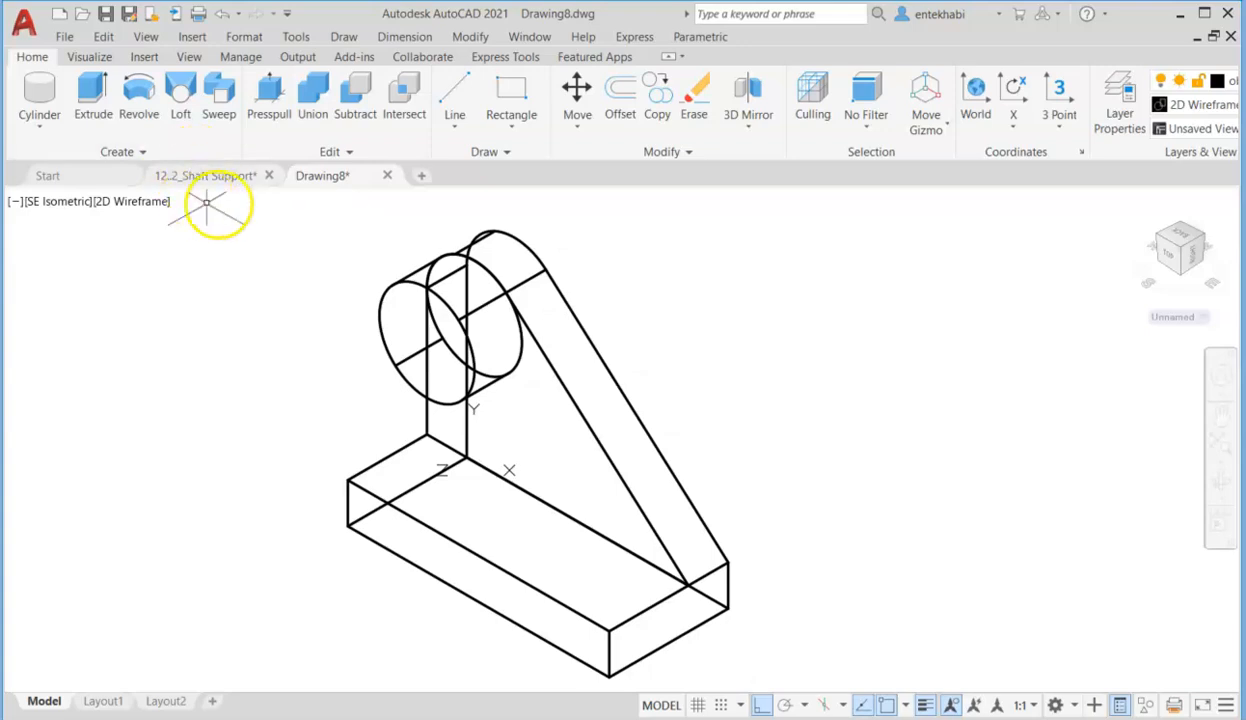
- Union the cylindrical boss with the upright and base solid
{"action": "left_click", "coordinate": [299, 104]}
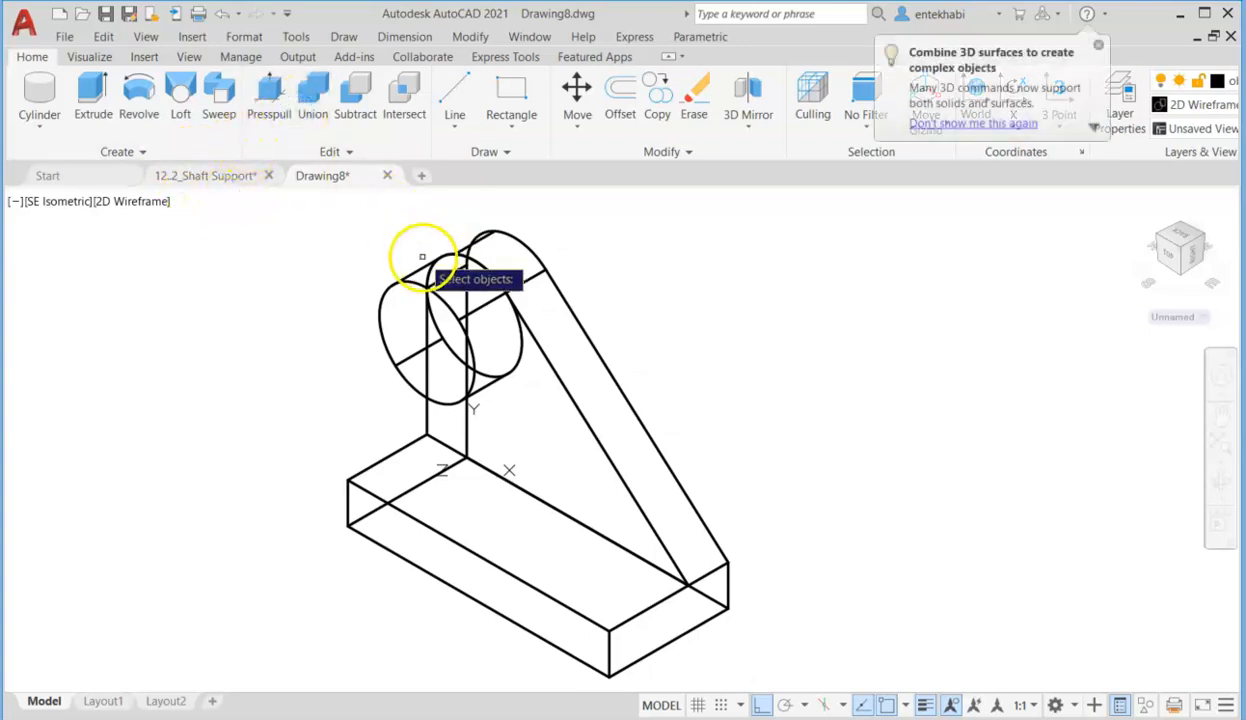
{"action": "left_click", "coordinate": [502, 232]}
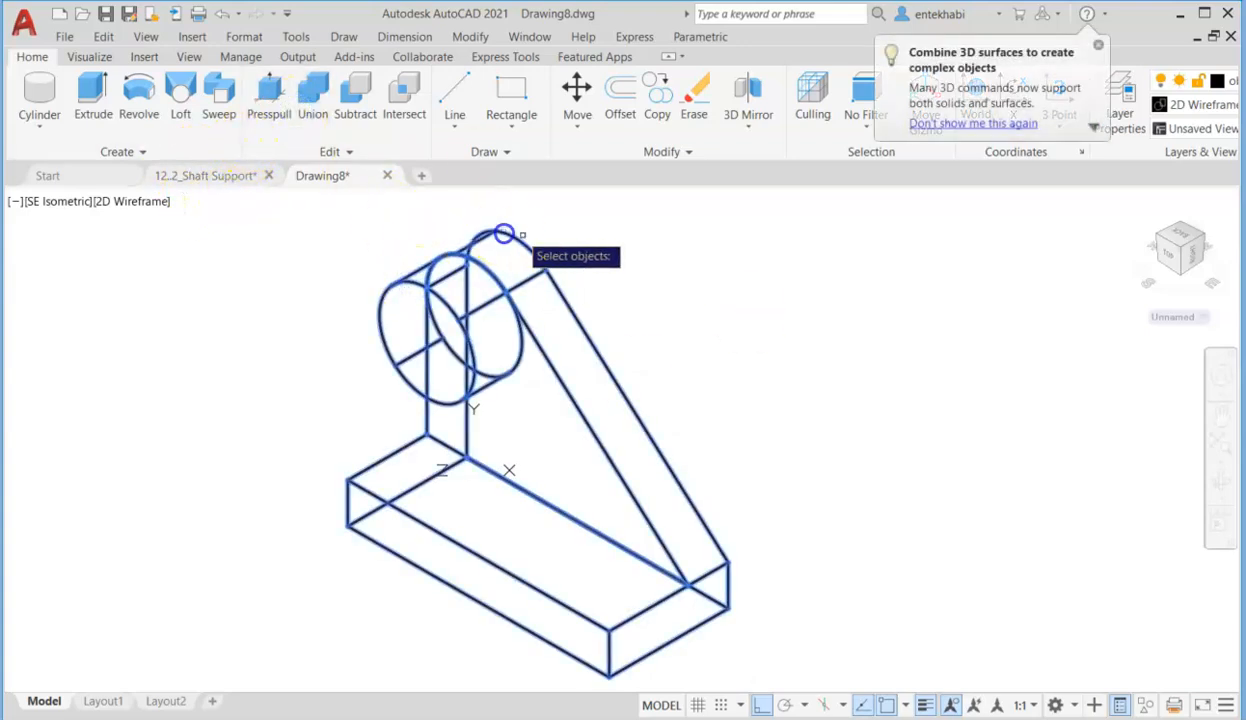
{"action": "left_click", "coordinate": [374, 243]}
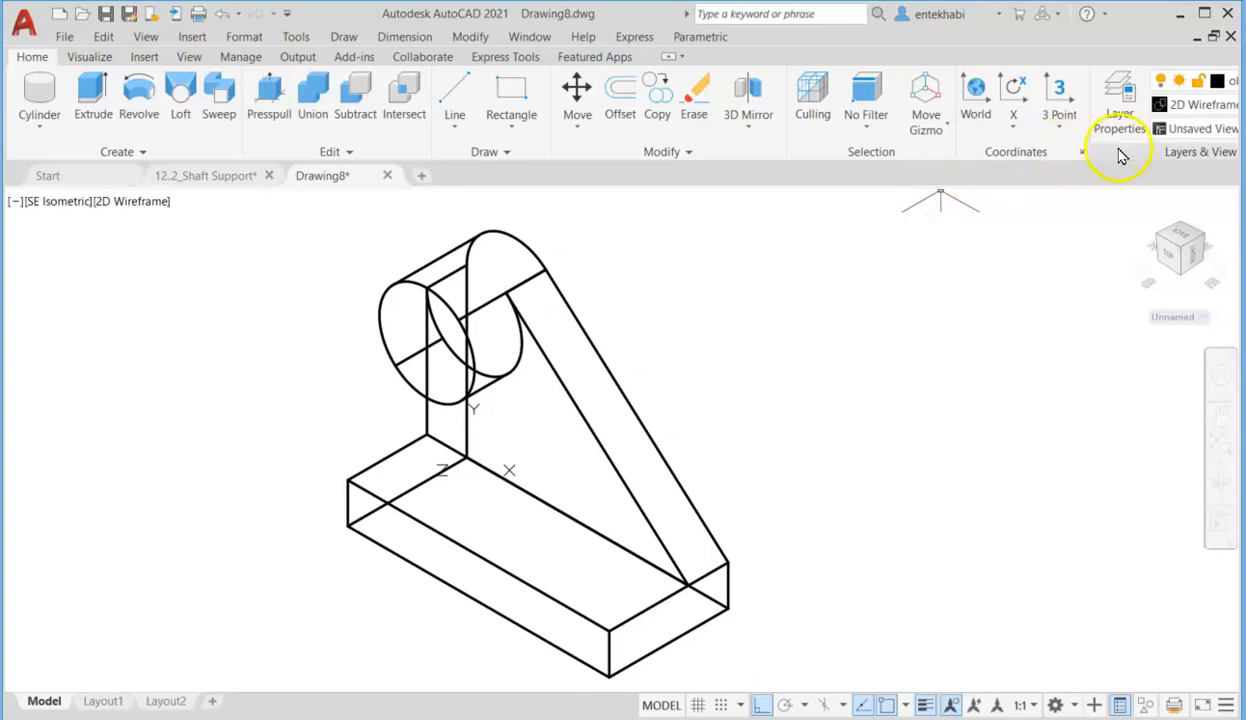
- Set the model's visual style to Shades of Gray
{"action": "left_click", "coordinate": [1210, 108]}
{"action": "left_click", "coordinate": [1190, 228]}
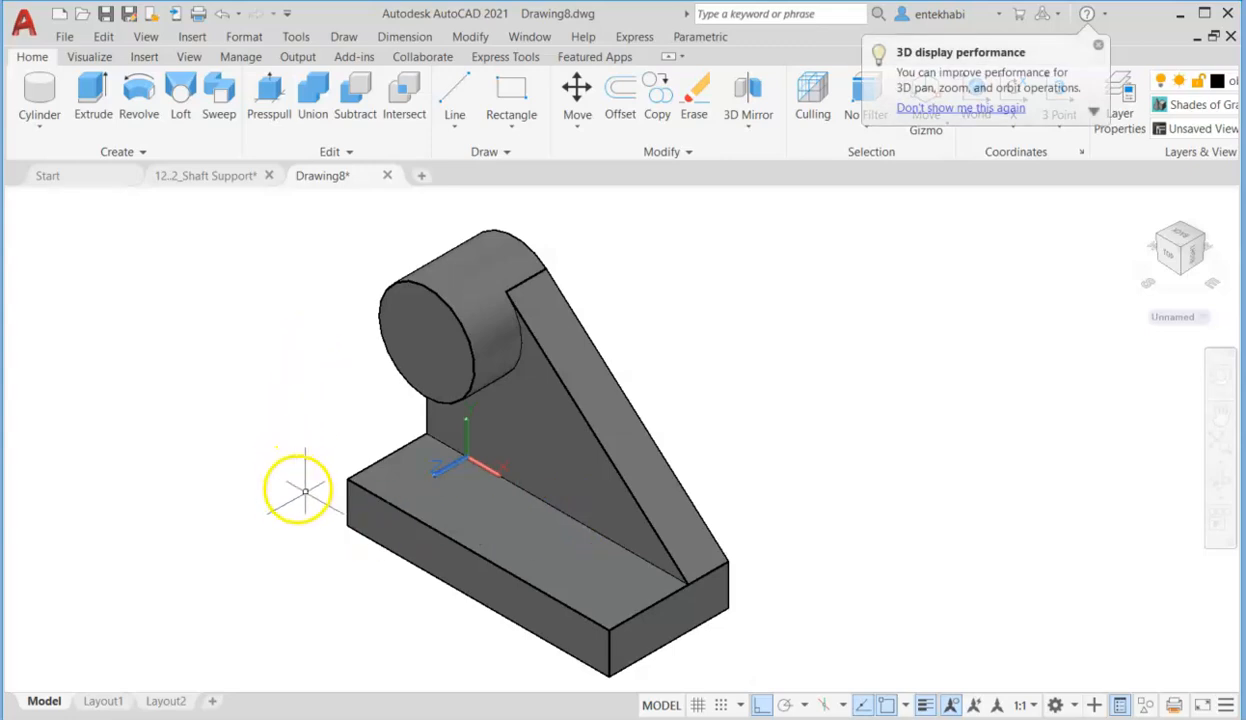
{"action": "middle_click_drag", "start_coordinate": [648, 637], "coordinate": [628, 606]}
{"action": "middle_click_drag", "start_coordinate": [311, 545], "coordinate": [395, 602]}
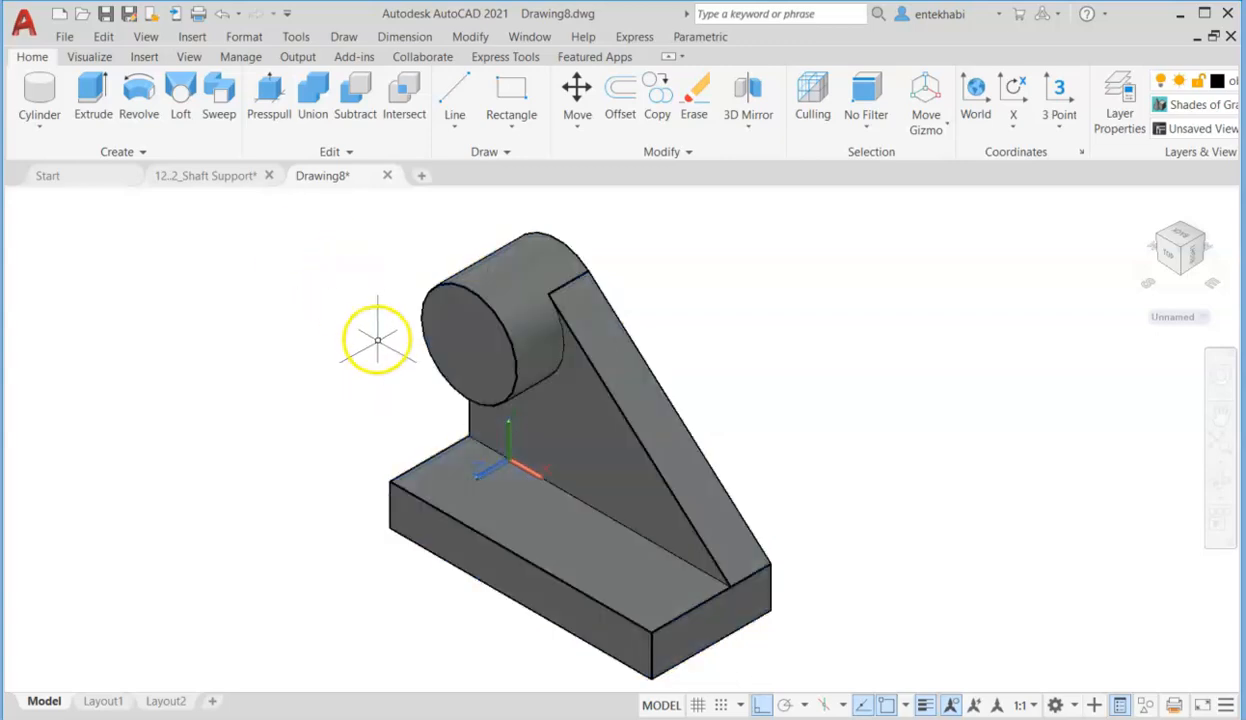
- Create a cylinder of radius 0.315 at the centre of the boss's front face, extending about 2.8 back through the upright
{"action": "left_click", "coordinate": [34, 128]}
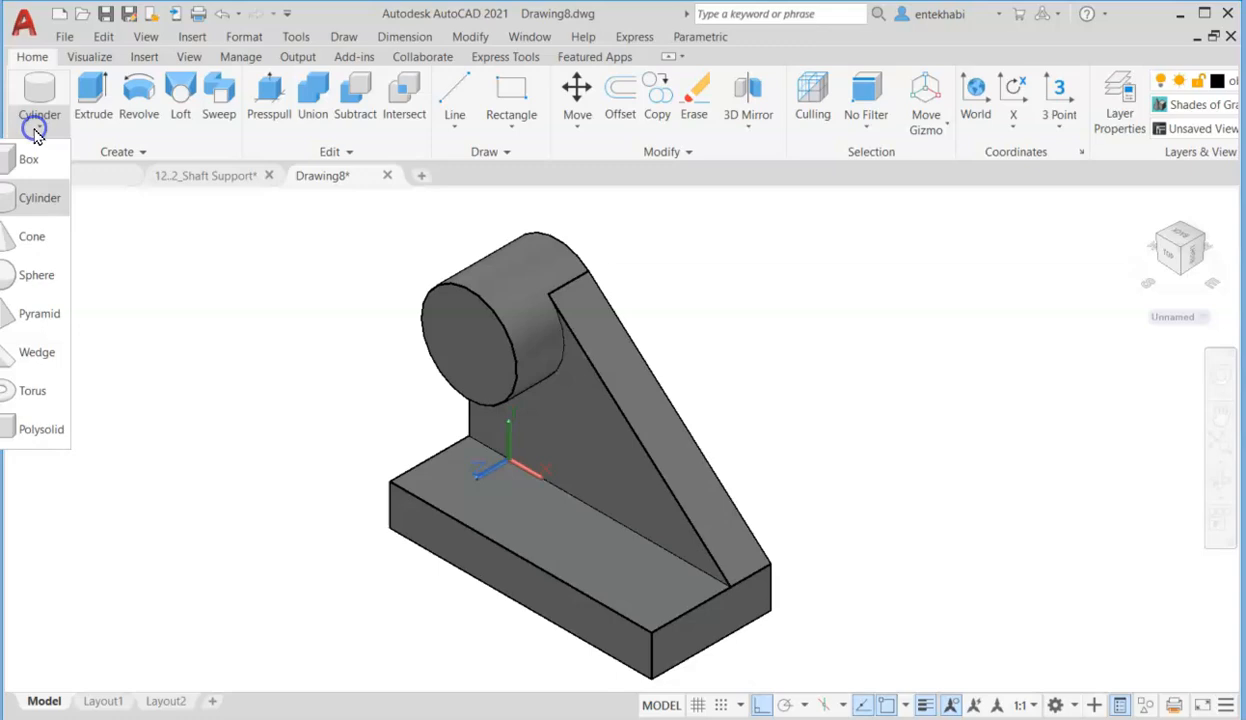
{"action": "left_click", "coordinate": [22, 202]}
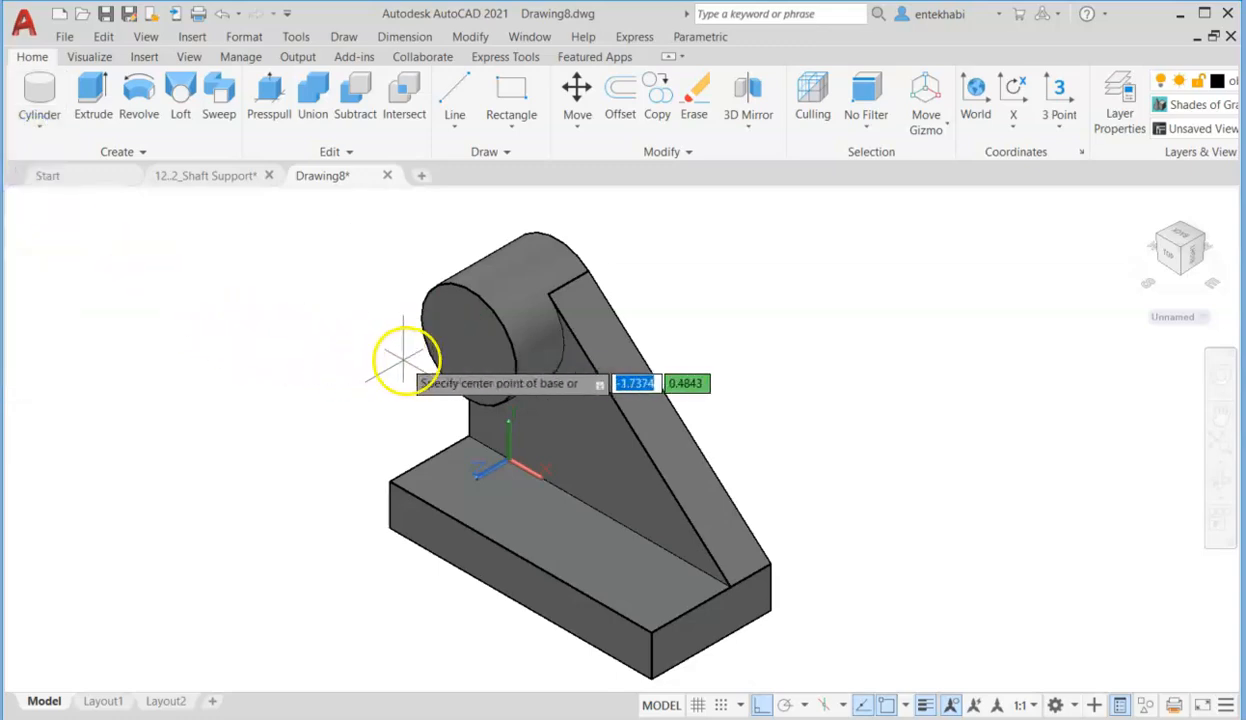
{"action": "left_click", "coordinate": [468, 344]}
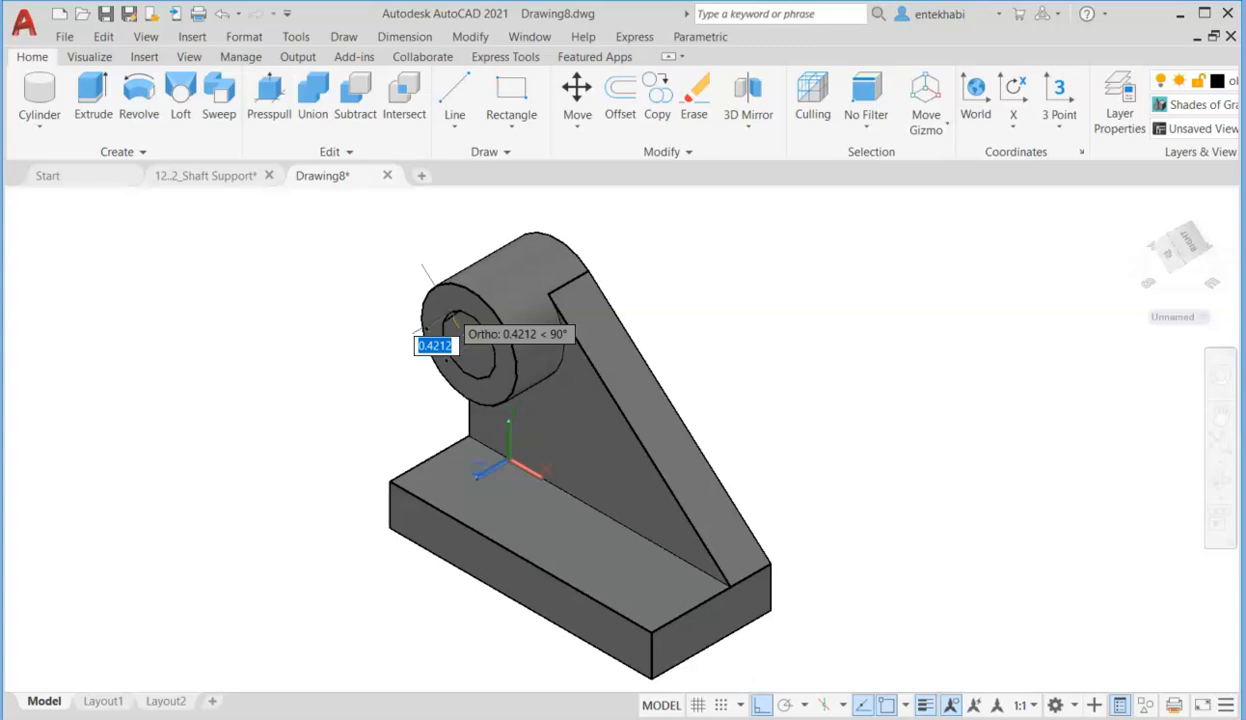
{"action": "key", "text": "BackSpace"}
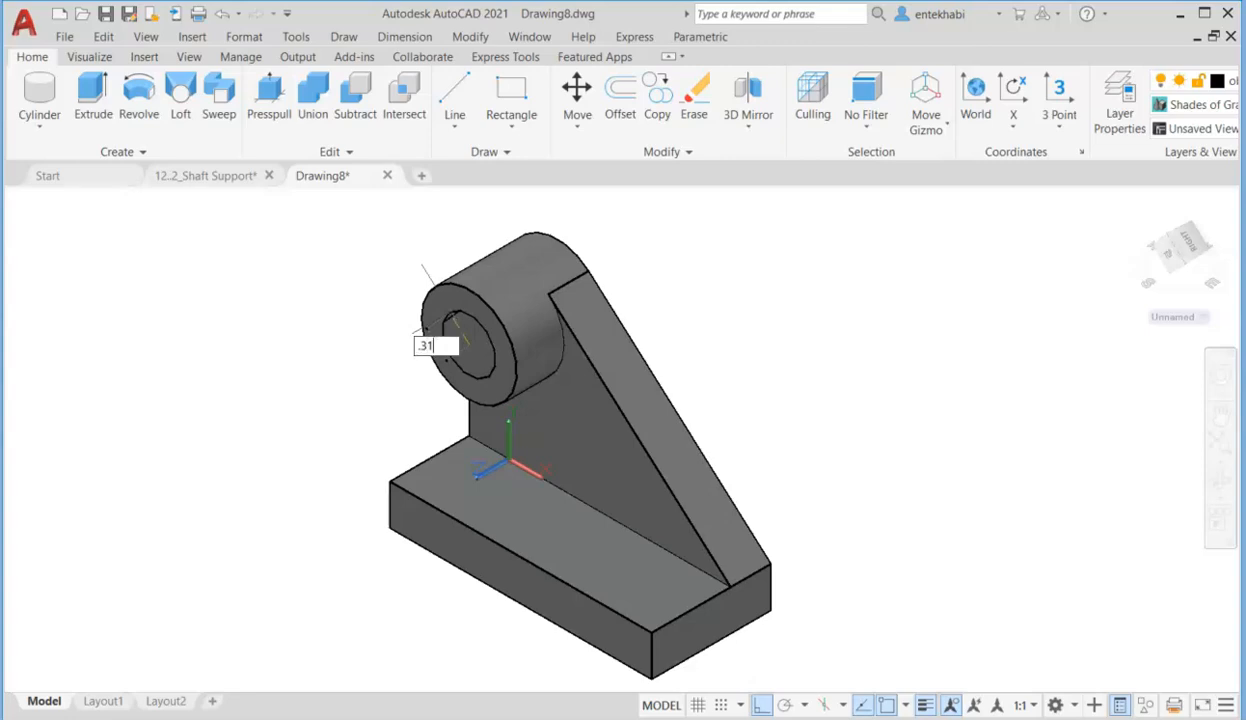
{"action": "type", "text": ".315"}
{"action": "key", "text": "Return"}
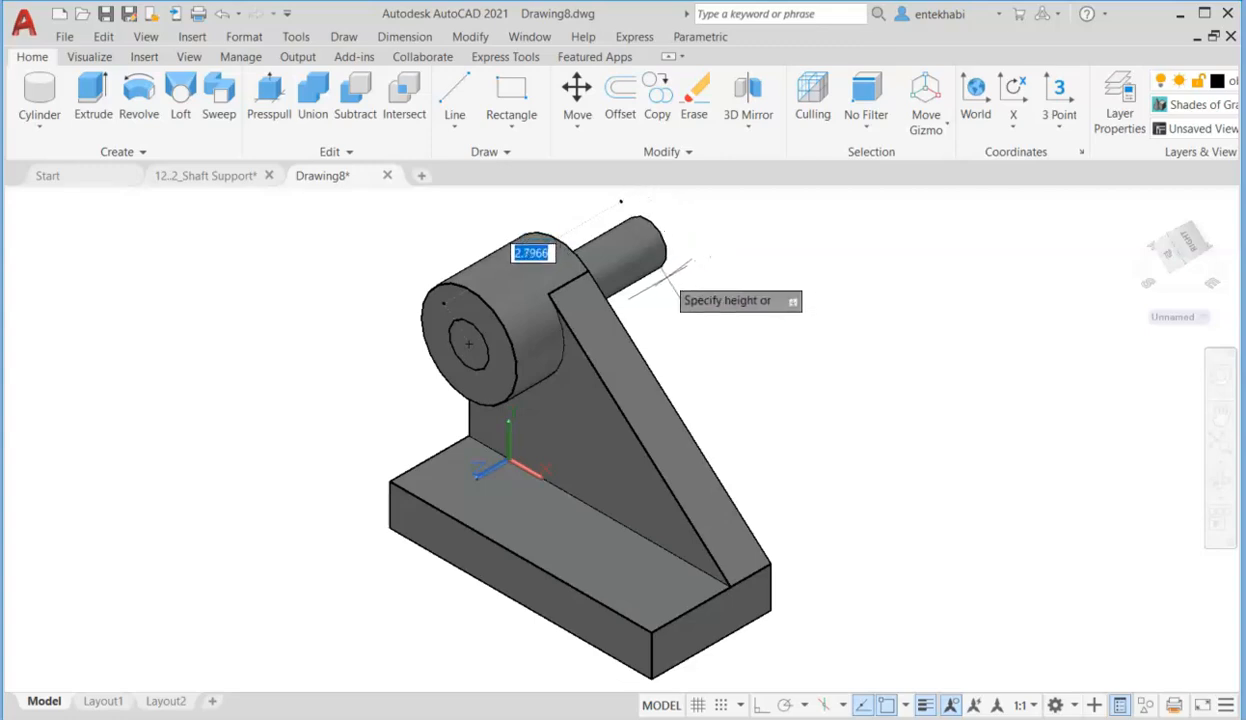
{"action": "left_click", "coordinate": [668, 280]}
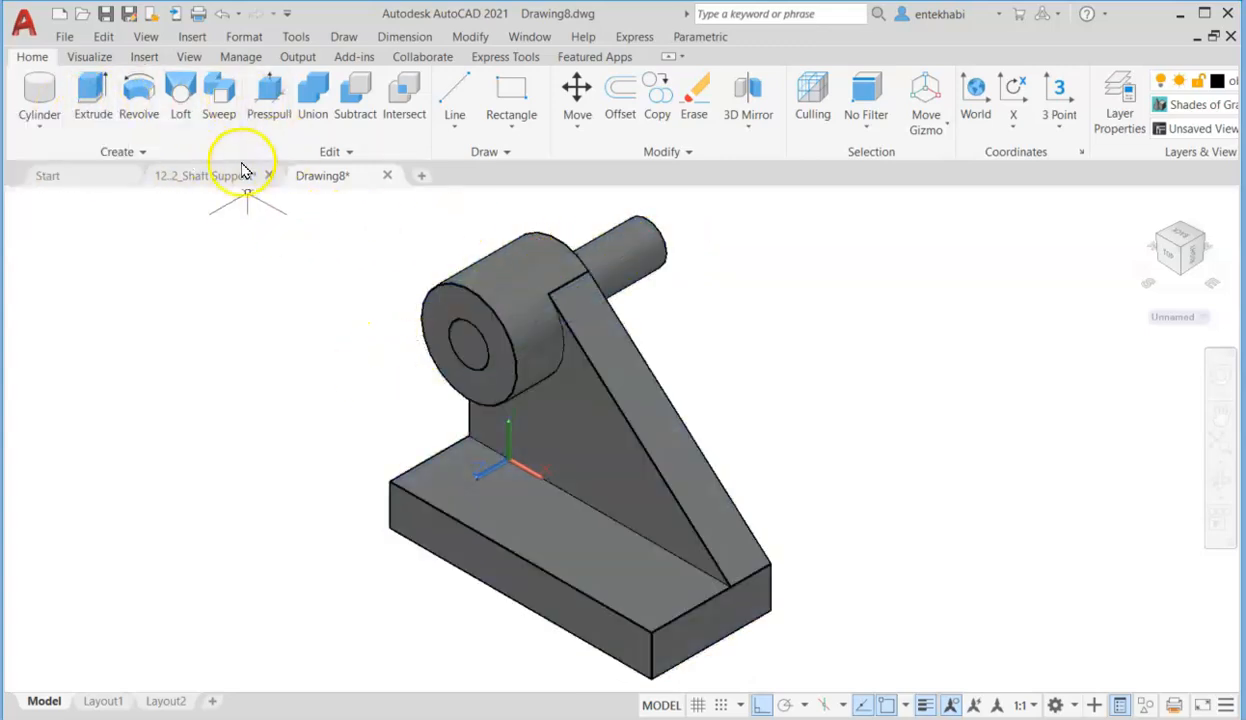
- Subtract the small through-cylinder from the support solid to cut the shaft hole in the boss
{"action": "left_click", "coordinate": [309, 128]}
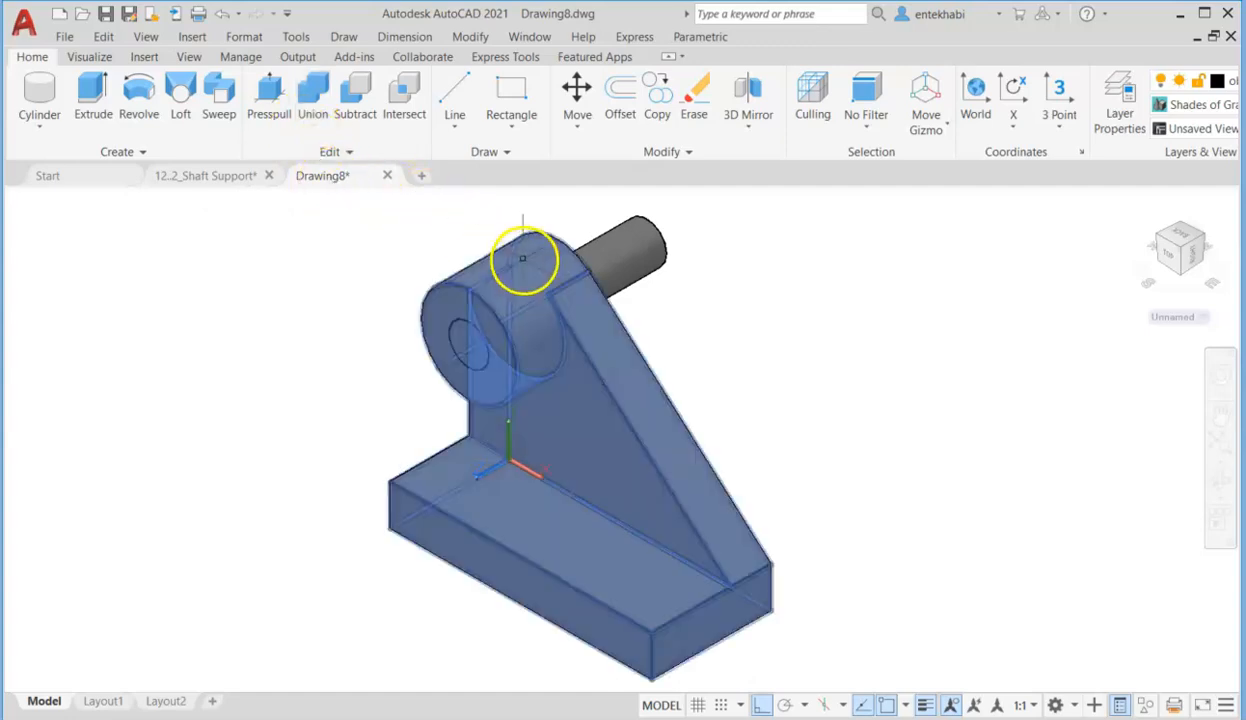
{"action": "key", "text": "Return"}
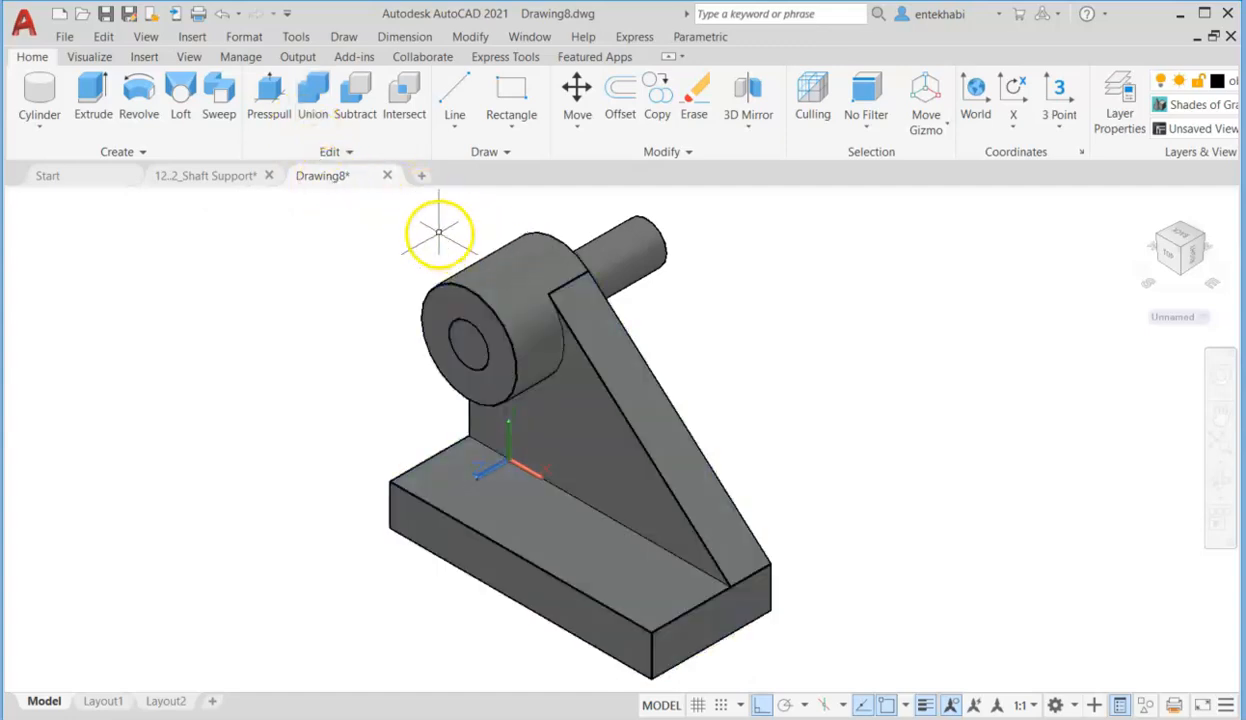
{"action": "left_click", "coordinate": [352, 108]}
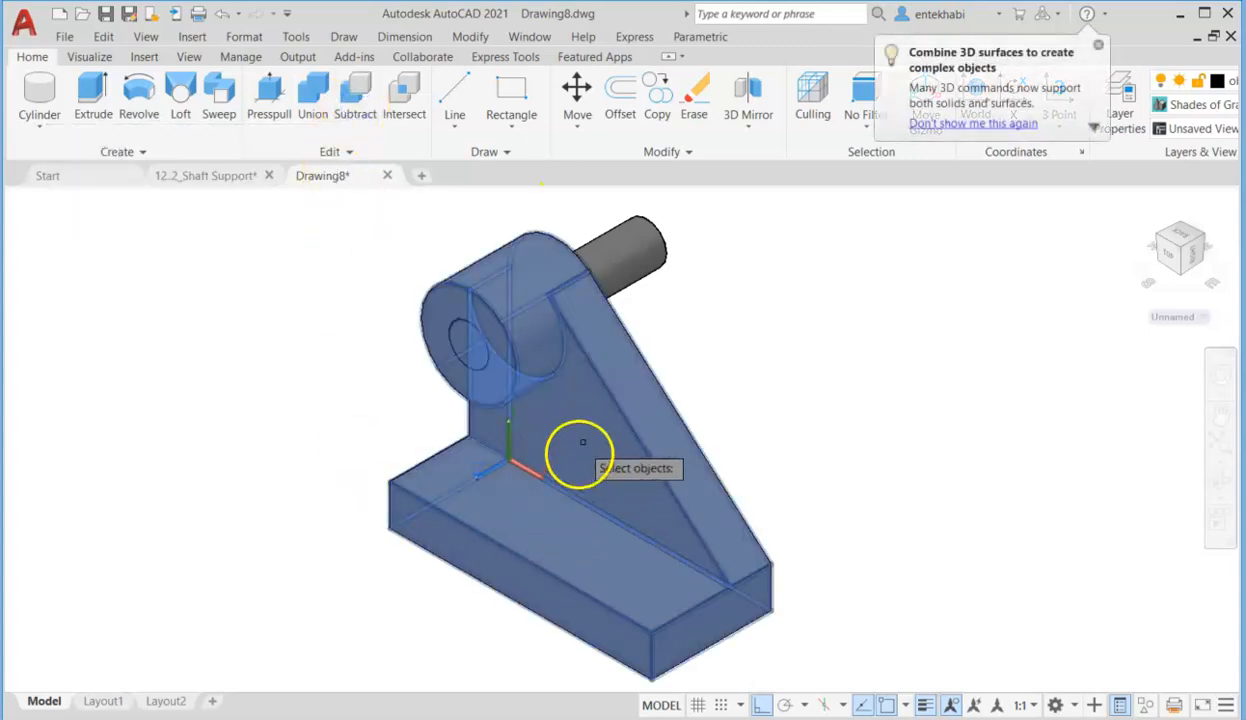
{"action": "left_click", "coordinate": [616, 409]}
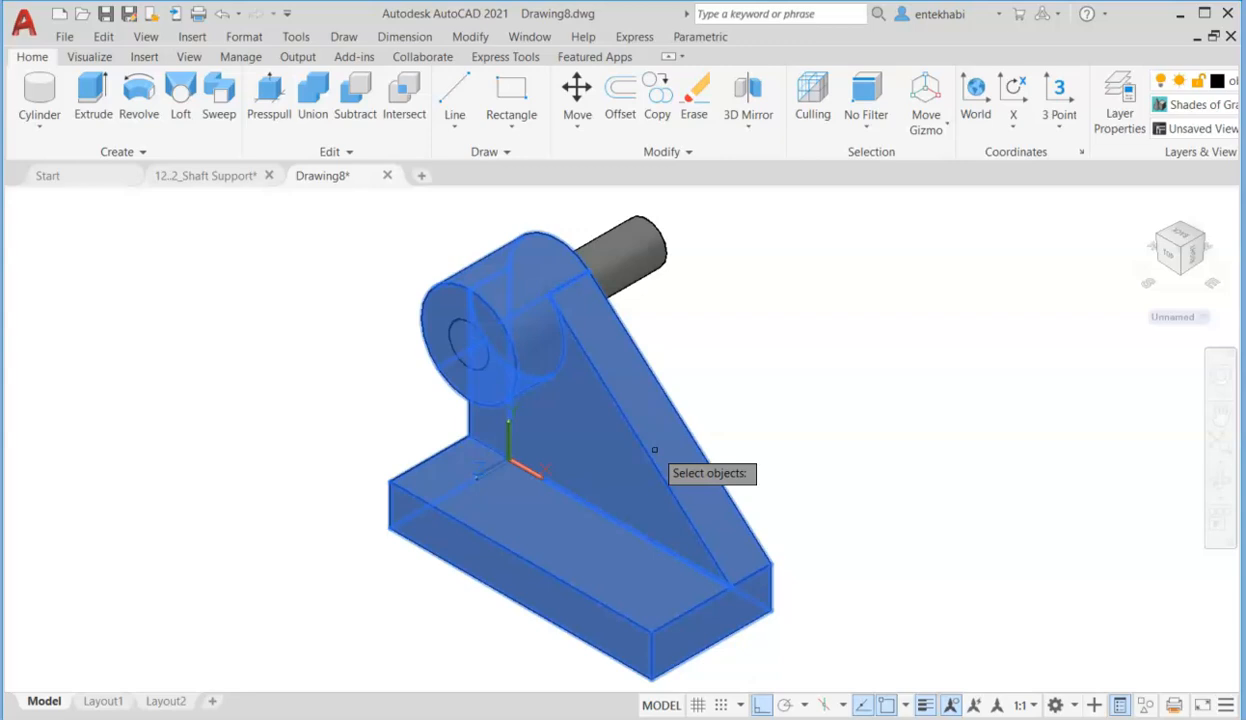
{"action": "key", "text": "Return"}
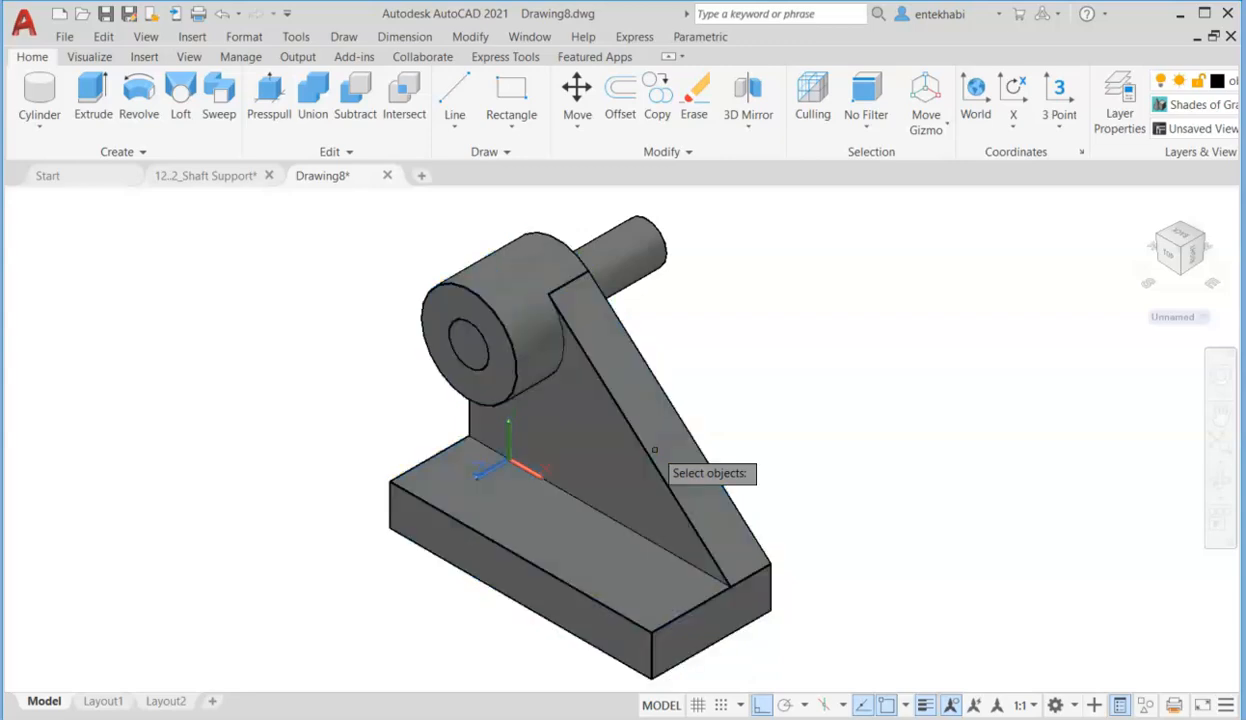
{"action": "left_click", "coordinate": [656, 265]}
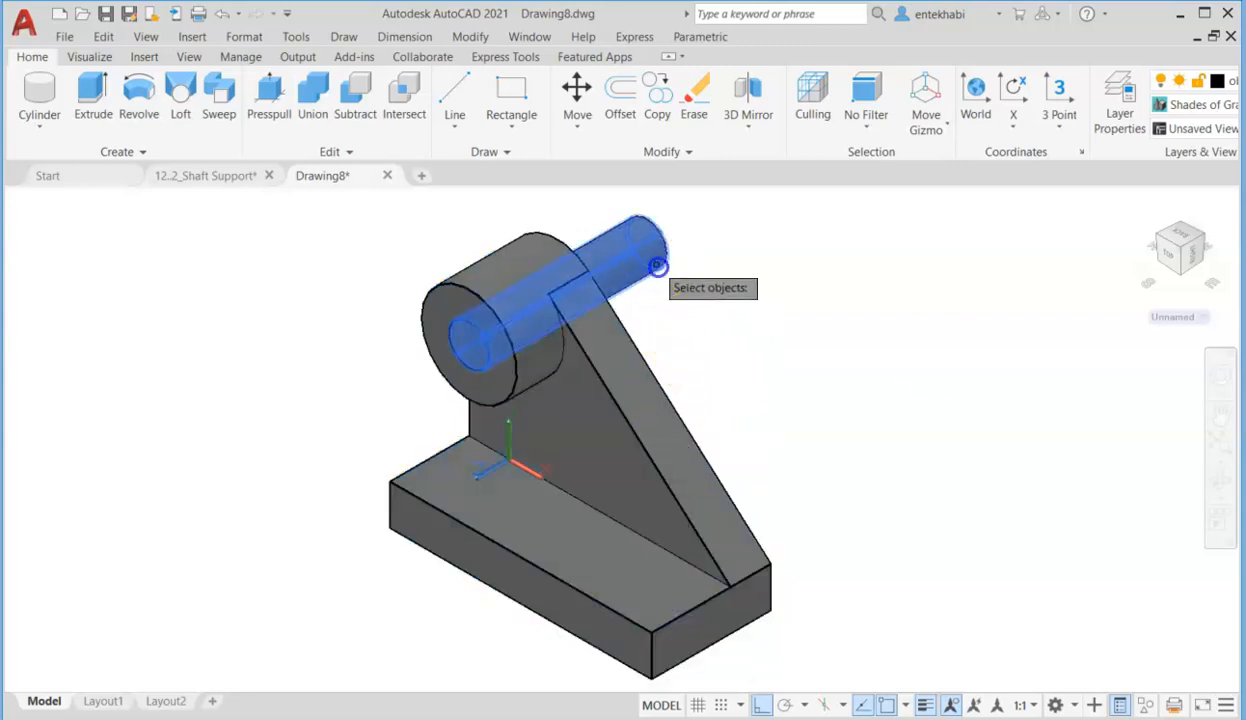
{"action": "right_click", "coordinate": [714, 310]}
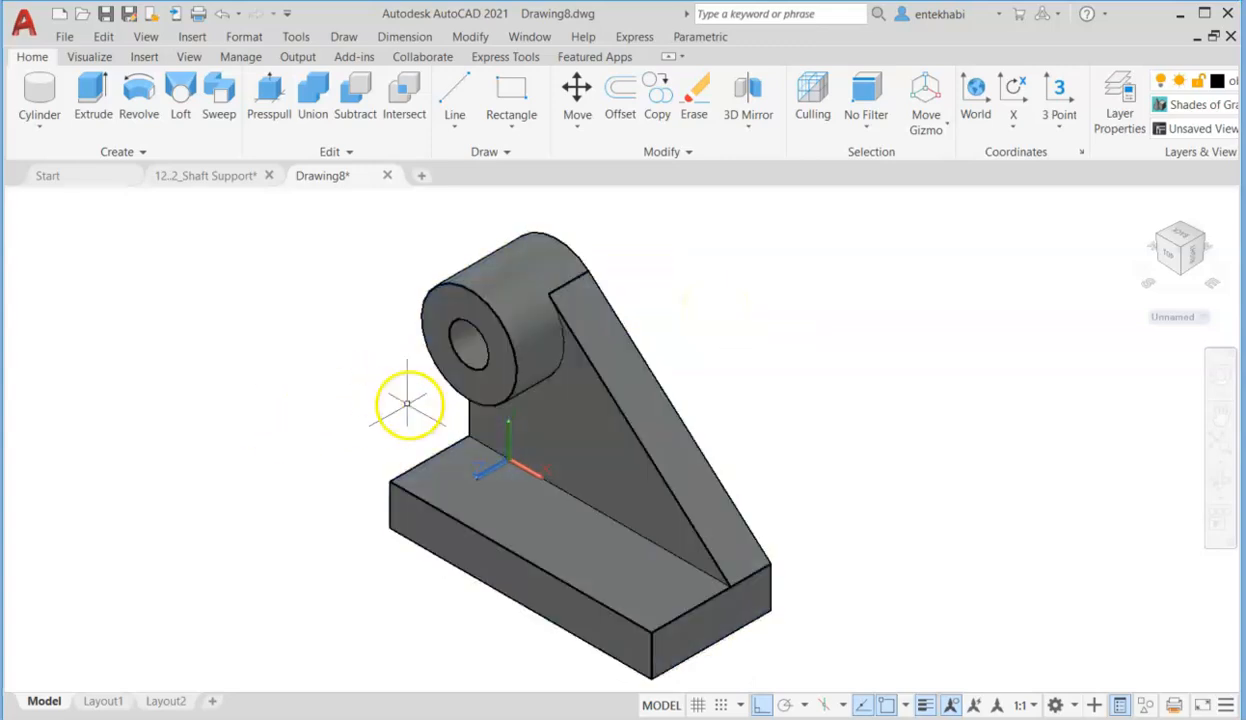
- Fillet the two front vertical corner edges of the base
{"action": "scroll", "coordinate": [408, 403], "scroll_direction": "up", "scroll_amount": 2}
{"action": "middle_click_drag", "start_coordinate": [411, 404], "coordinate": [362, 365]}
{"action": "scroll", "coordinate": [412, 411], "scroll_direction": "down", "scroll_amount": 2}
{"action": "mouse_move", "coordinate": [412, 411]}
{"action": "middle_mouse_down"}
{"action": "mouse_move", "coordinate": [417, 431]}
{"action": "mouse_move", "coordinate": [419, 401]}
{"action": "middle_mouse_up"}
{"action": "scroll", "coordinate": [323, 450], "scroll_direction": "up", "scroll_amount": 2}
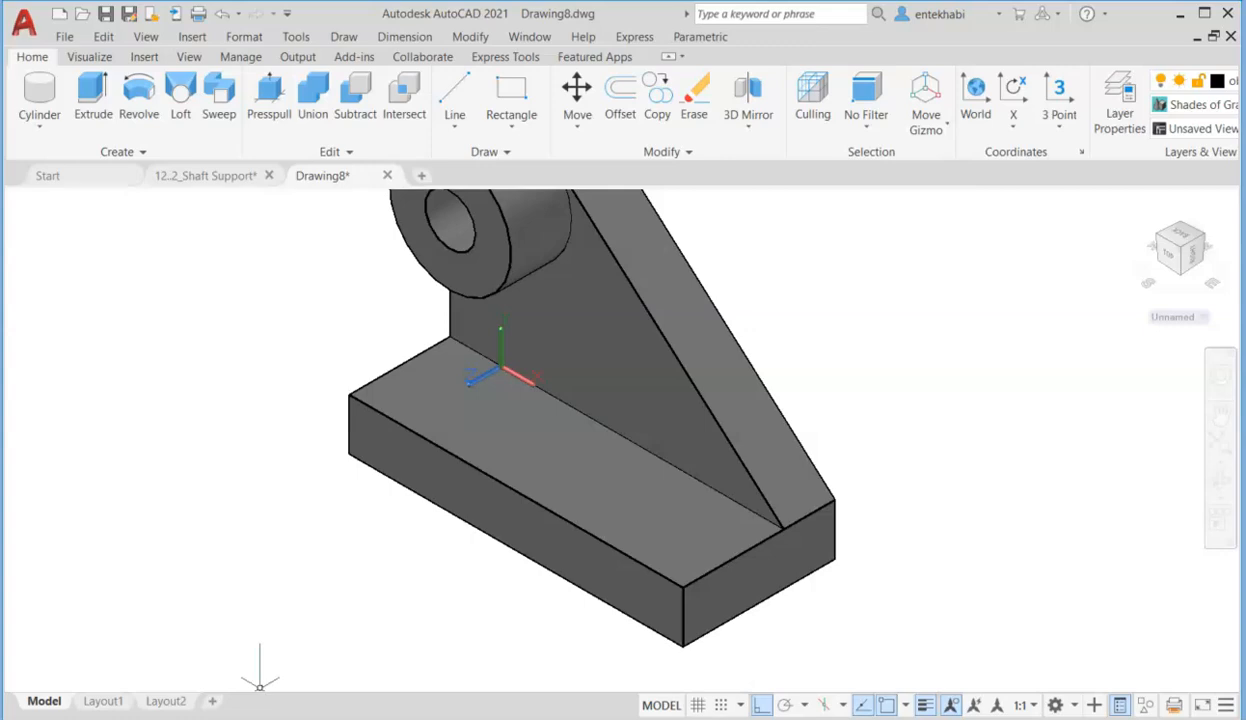
{"action": "type", "text": "f"}
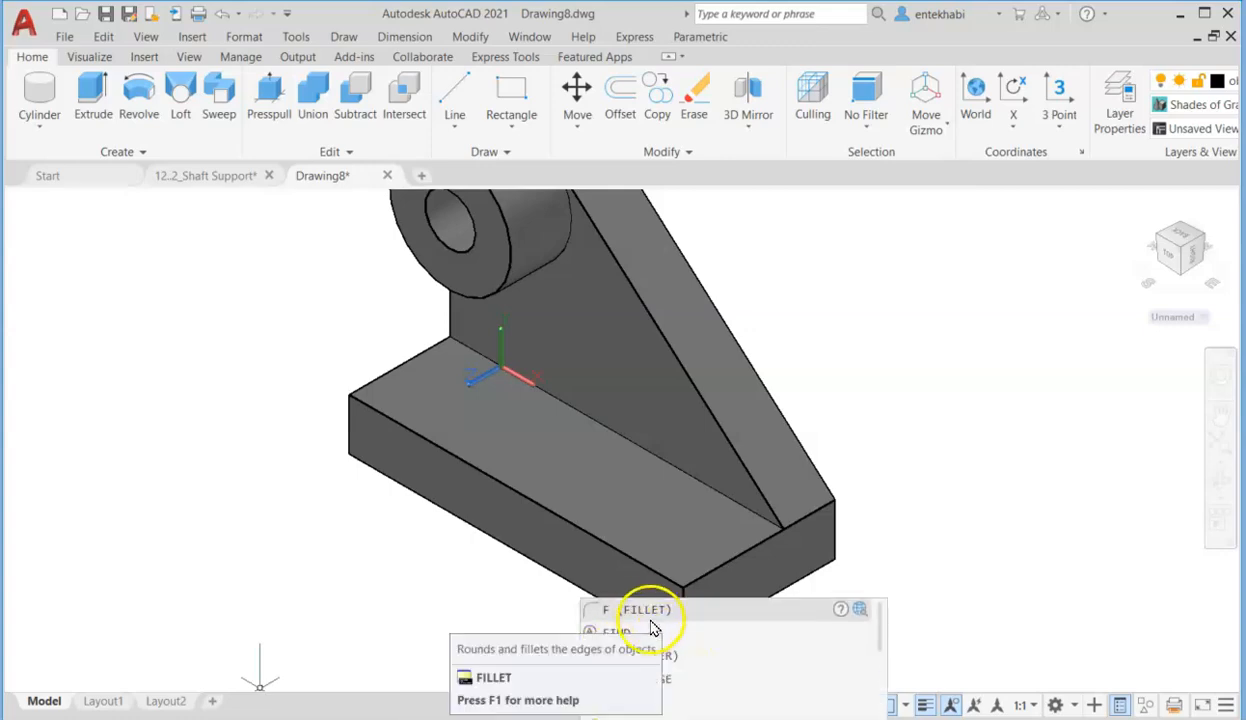
{"action": "left_click", "coordinate": [645, 612]}
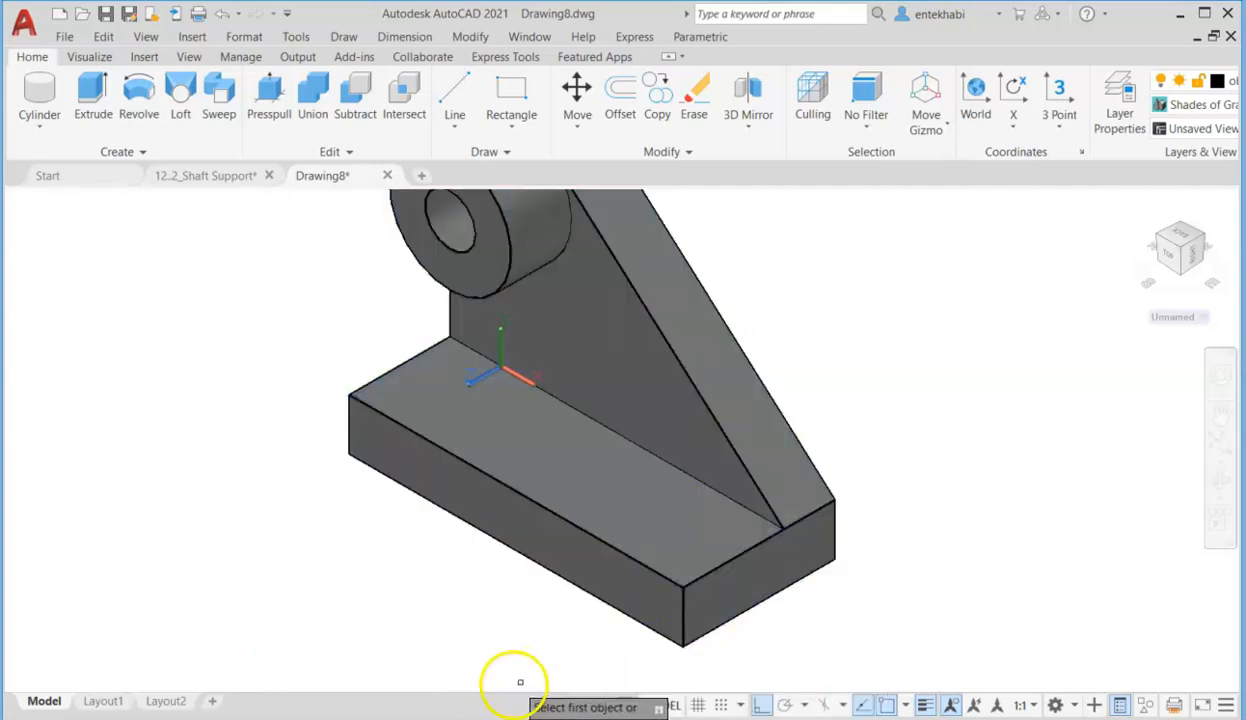
{"action": "left_click", "coordinate": [691, 606]}
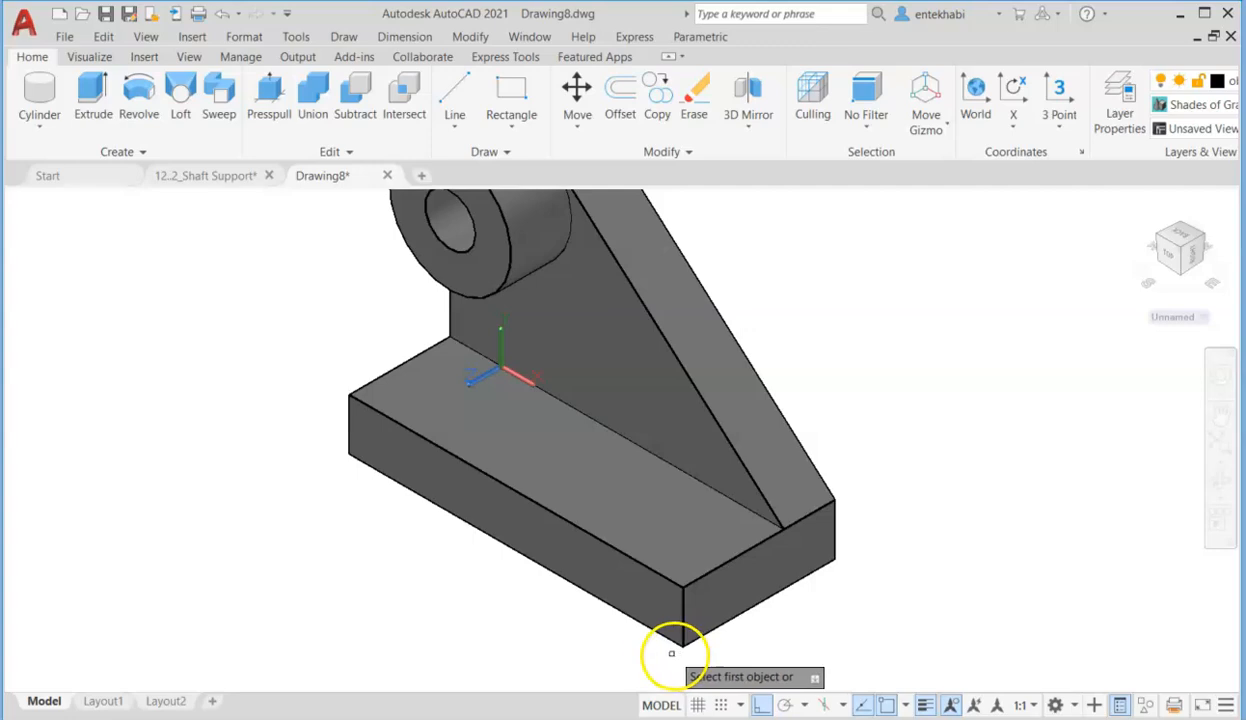
{"action": "left_click", "coordinate": [679, 622]}
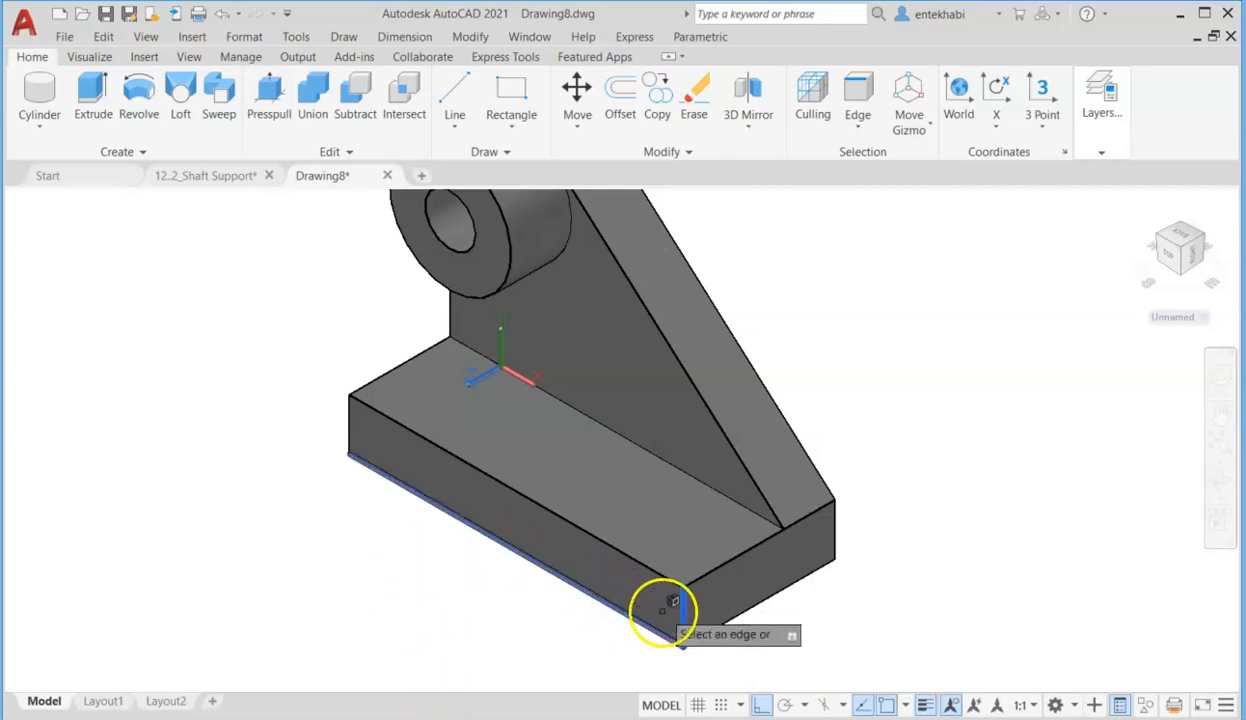
{"action": "left_click", "coordinate": [348, 428]}
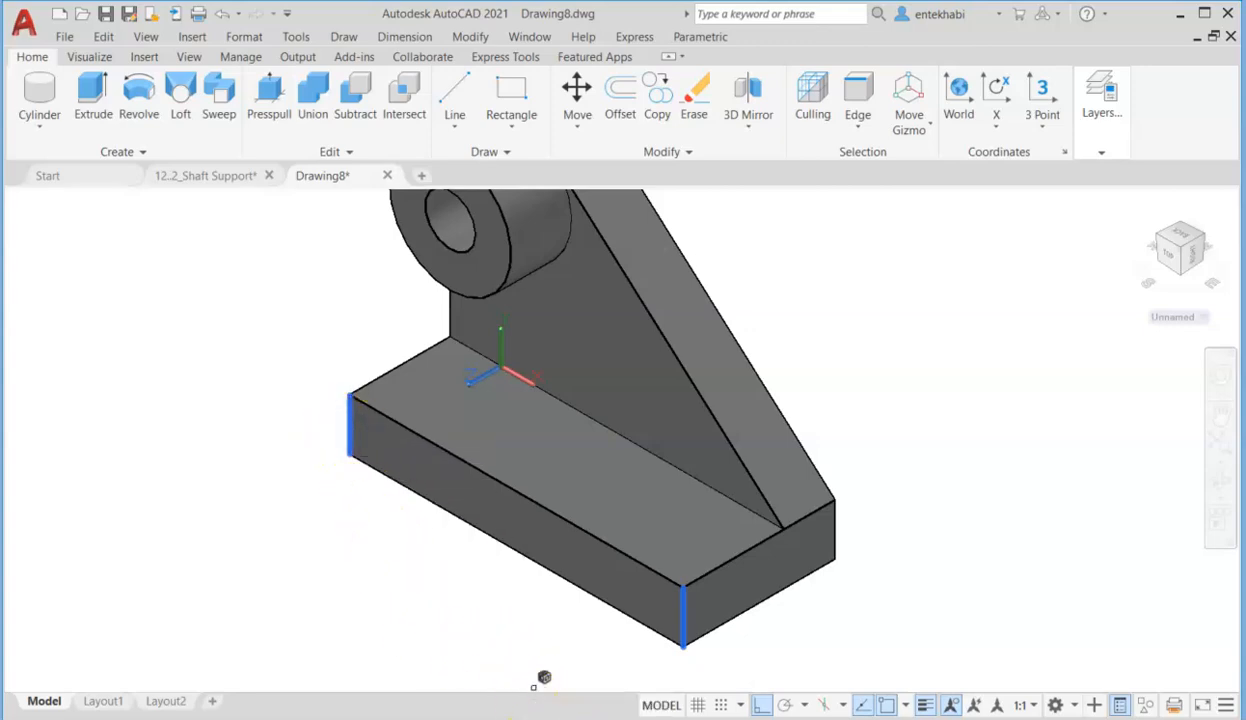
{"action": "key", "text": "Return"}
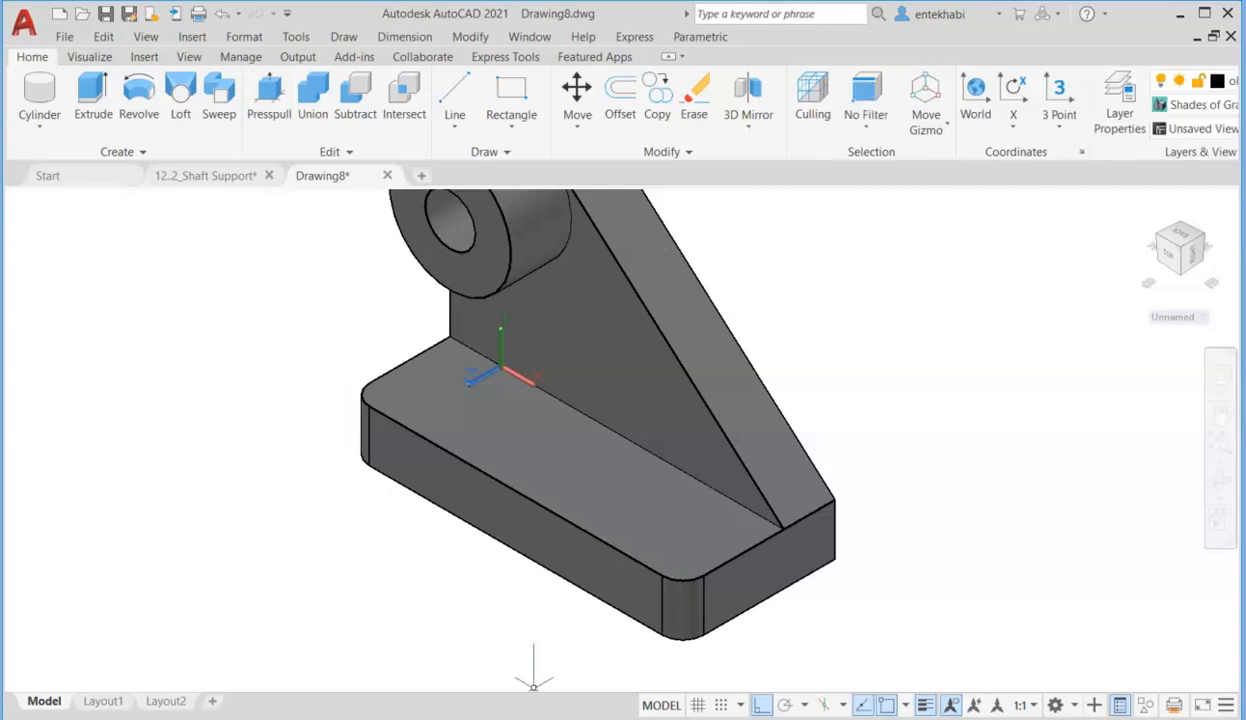
{"action": "middle_click_drag", "start_coordinate": [521, 432], "coordinate": [480, 489]}
{"action": "scroll", "coordinate": [480, 489], "scroll_direction": "up", "scroll_amount": 2}
{"action": "scroll", "coordinate": [480, 489], "scroll_direction": "down", "scroll_amount": 2}
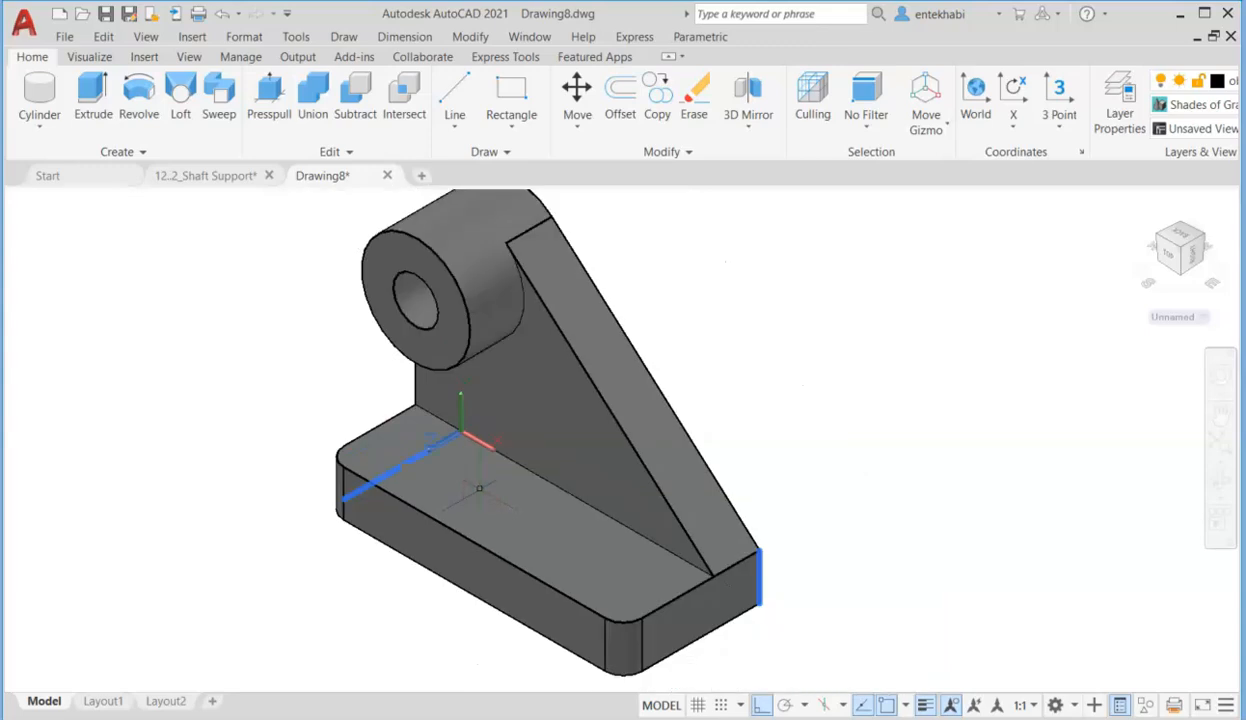